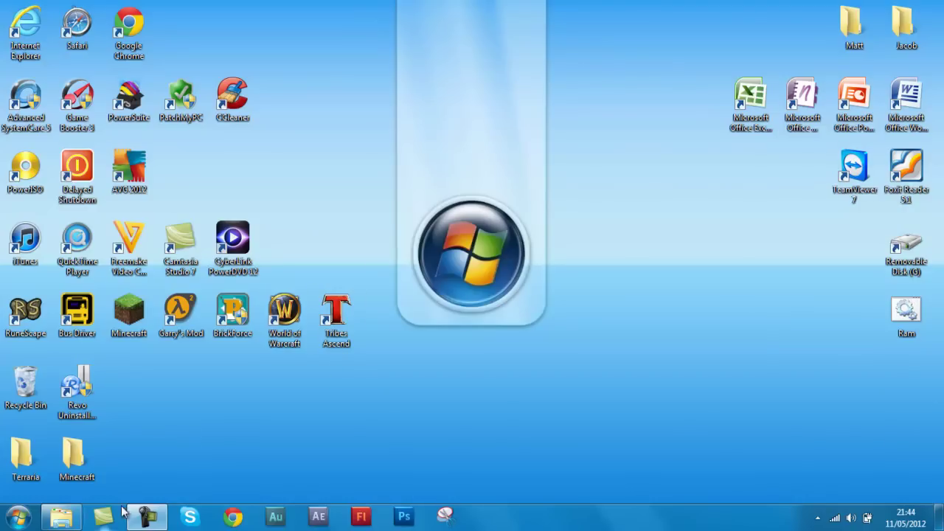
Check the empty Minecraft server folder, then minimize Explorer to reveal the desktop
click(73, 518)
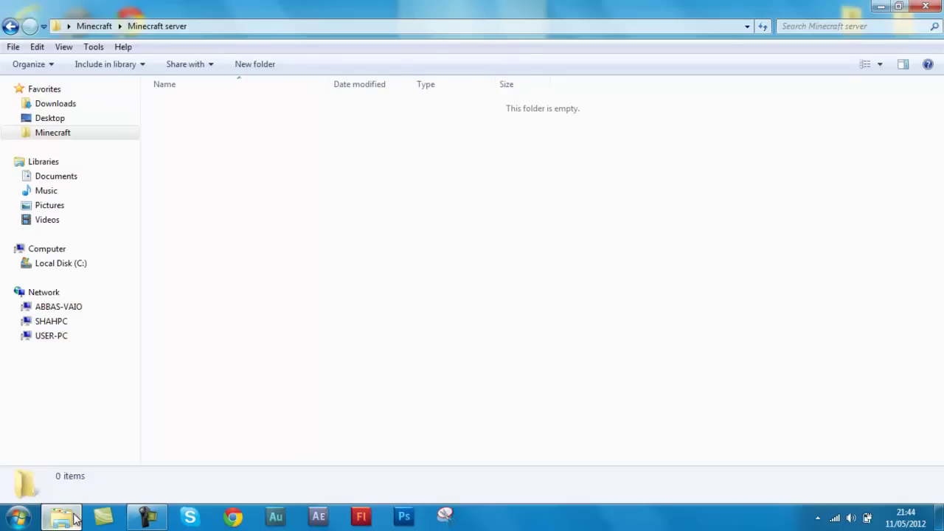
click(10, 27)
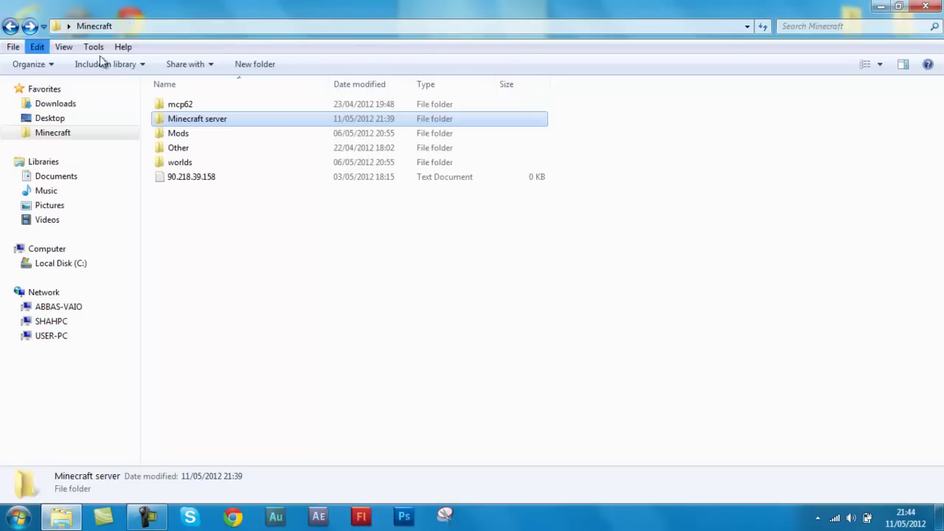
double_click(195, 120)
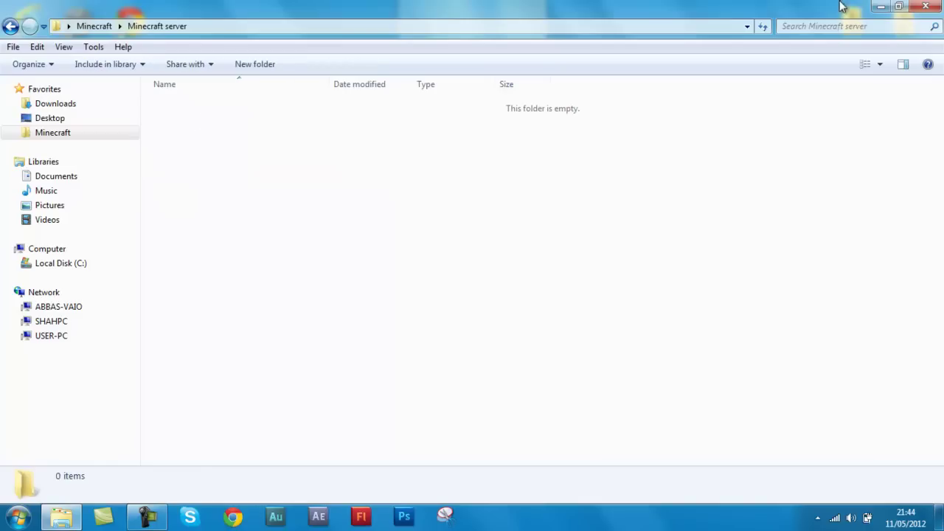
click(880, 7)
Create a desktop folder named 'Minecraft Server' and drag it to the top of the desktop
right_click(538, 78)
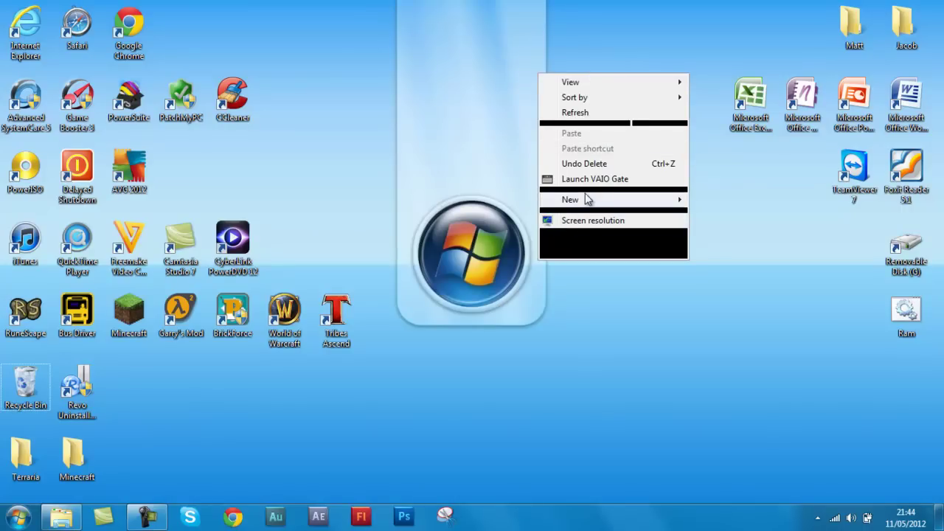
mouse_move(588, 199)
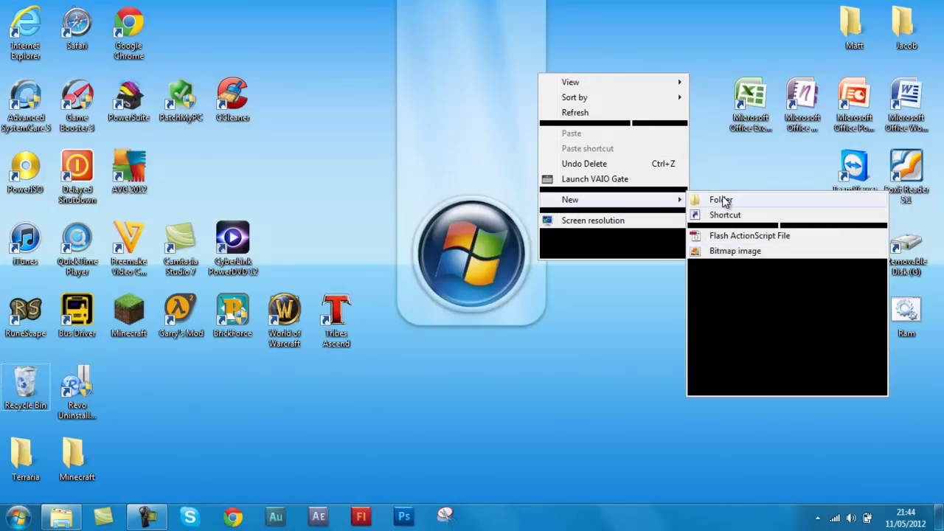
click(723, 201)
text(Mine)
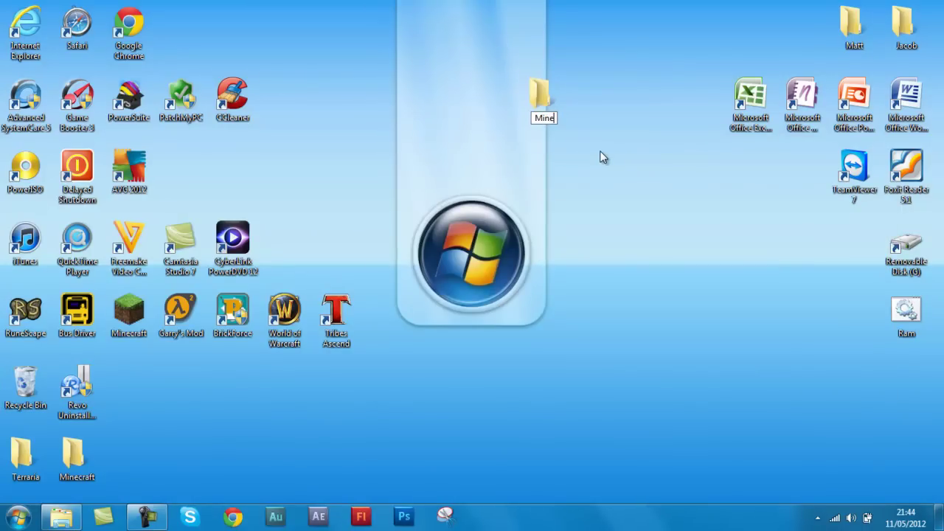
text(craft Server)
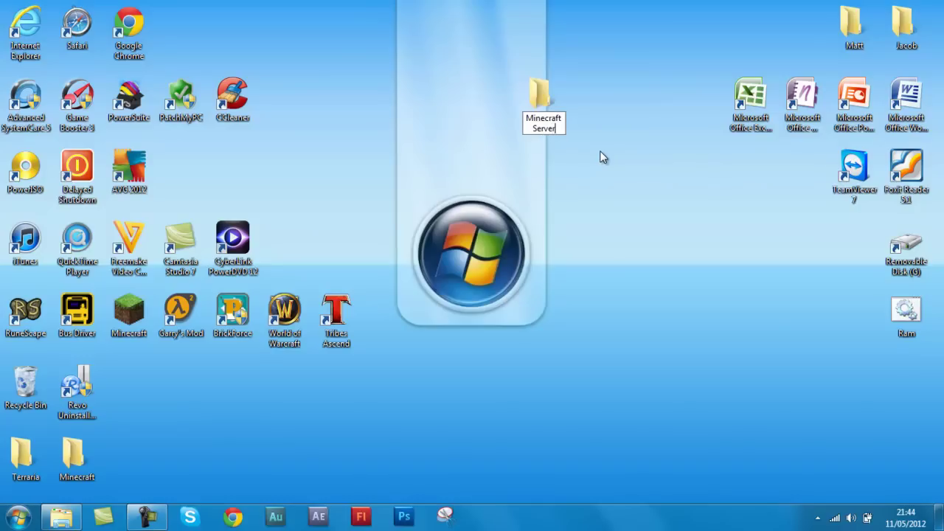
key(Return)
drag(543, 98, 516, 129)
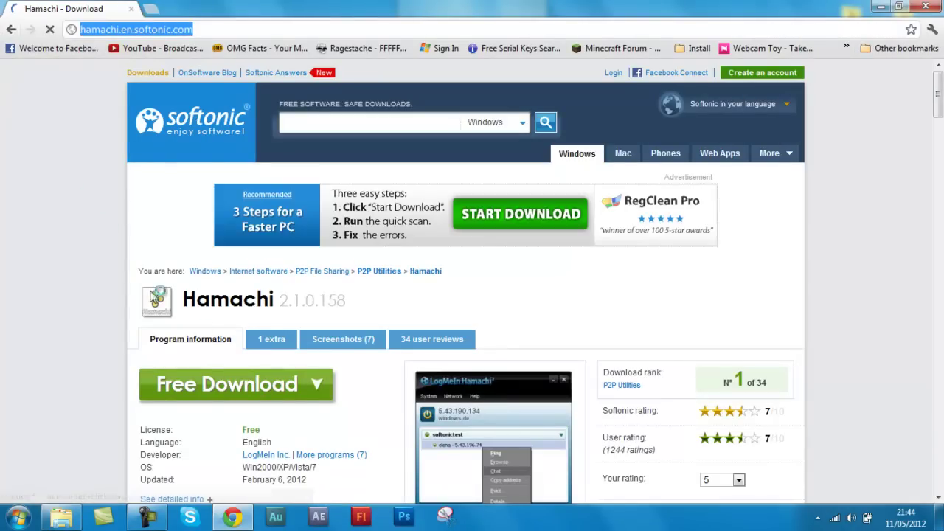
Go to minecraft.net and open its Download page
key(BackSpace)
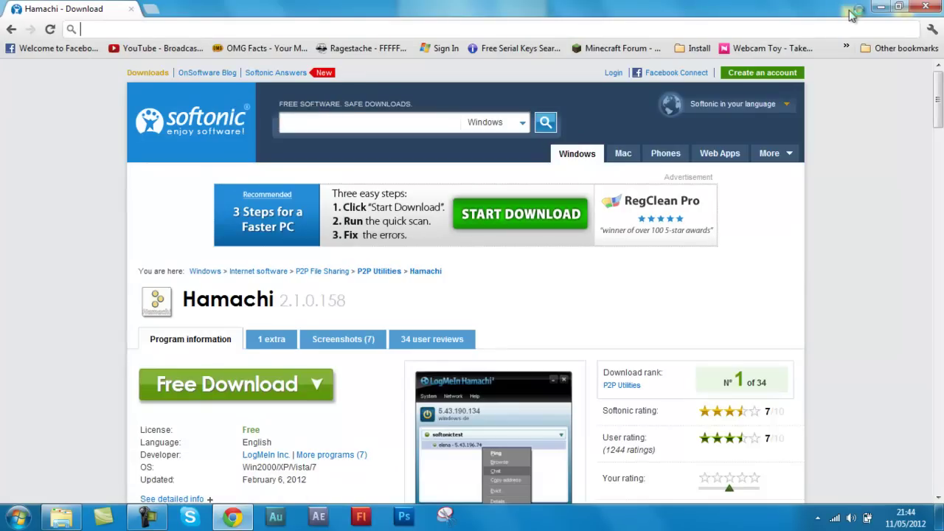
text(minecraft/)
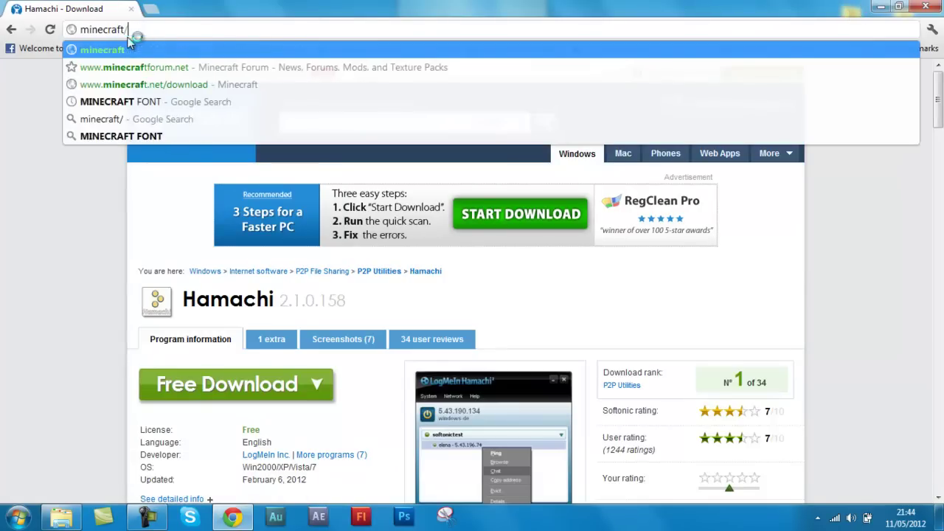
key(BackSpace)
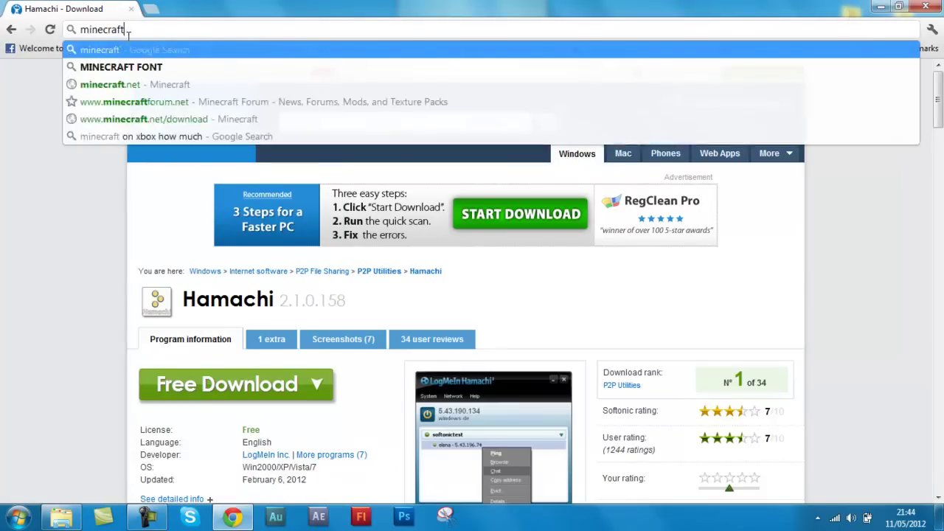
text(.net)
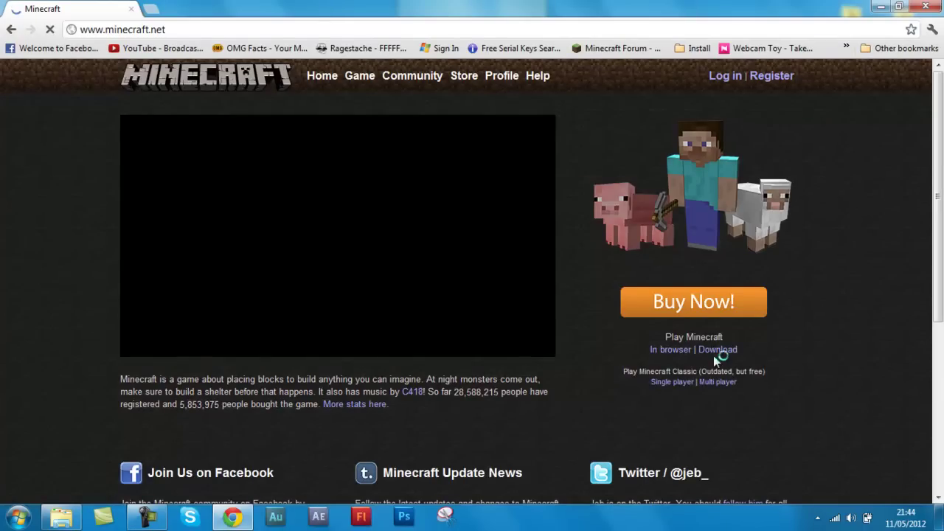
click(713, 351)
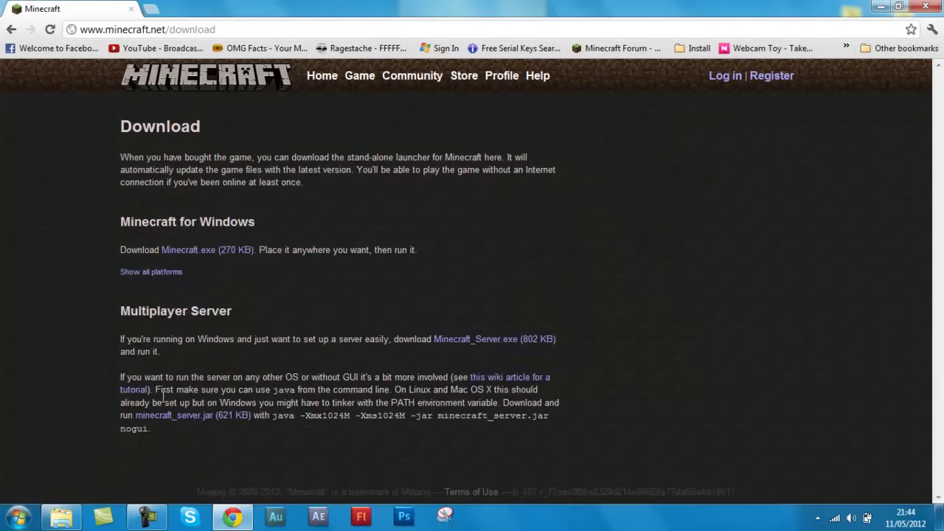
Download the Minecraft_Server.exe Windows server program
drag(135, 415, 238, 415)
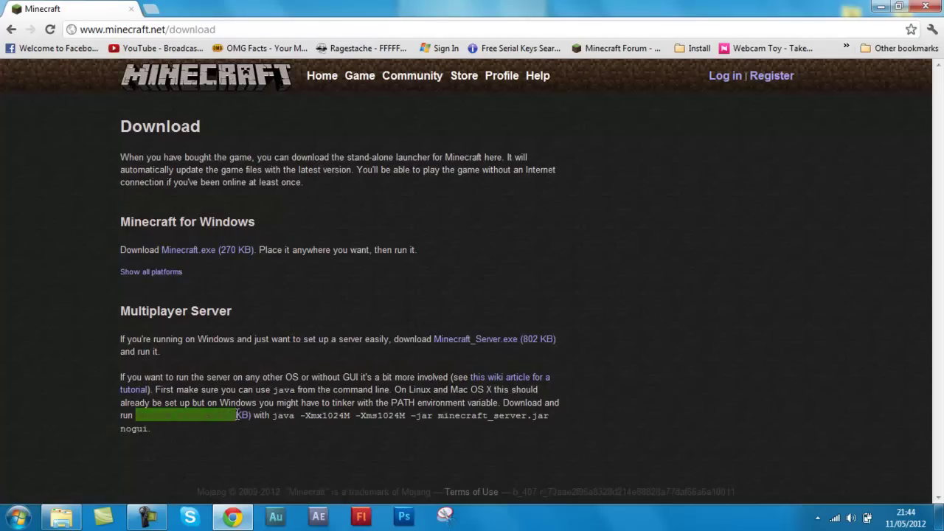
click(240, 389)
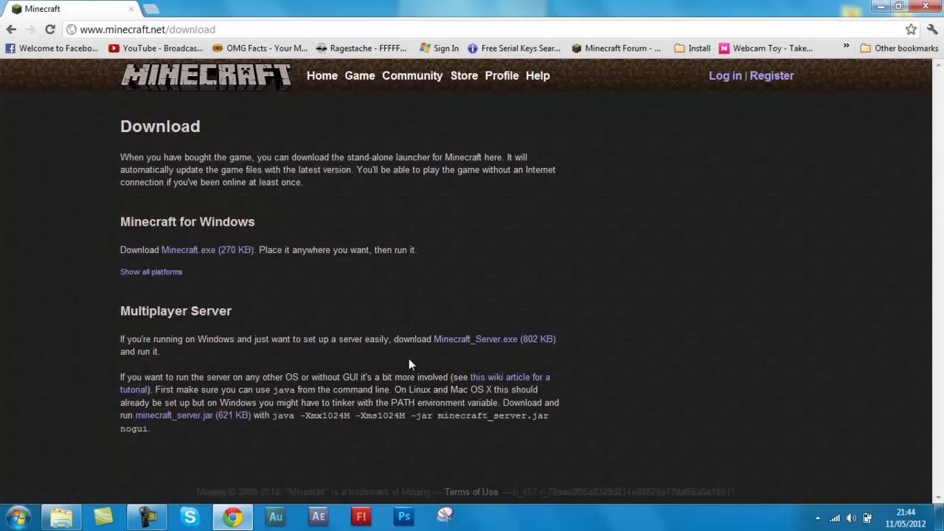
drag(127, 339, 446, 348)
click(446, 343)
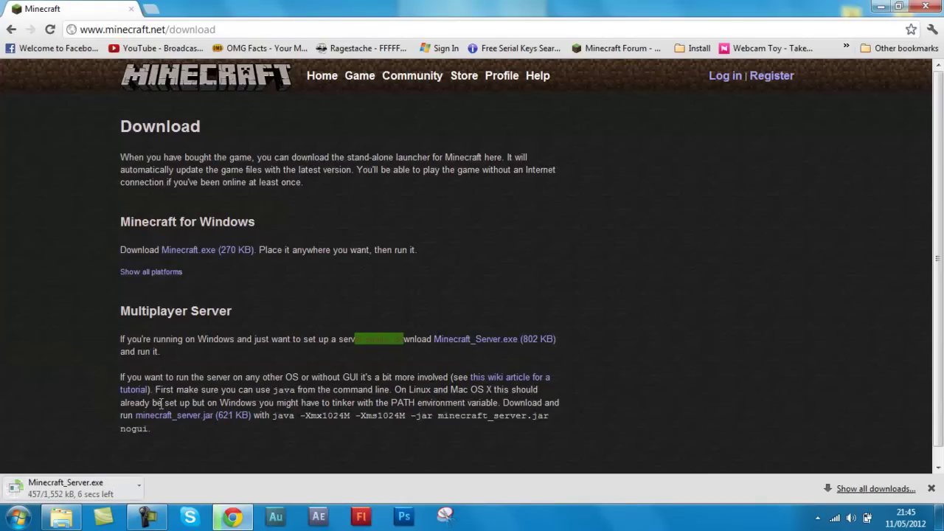
Cancel running Minecraft_Server.exe, then download minecraft_server.jar, keeping it despite the warning
drag(142, 407, 205, 432)
click(177, 400)
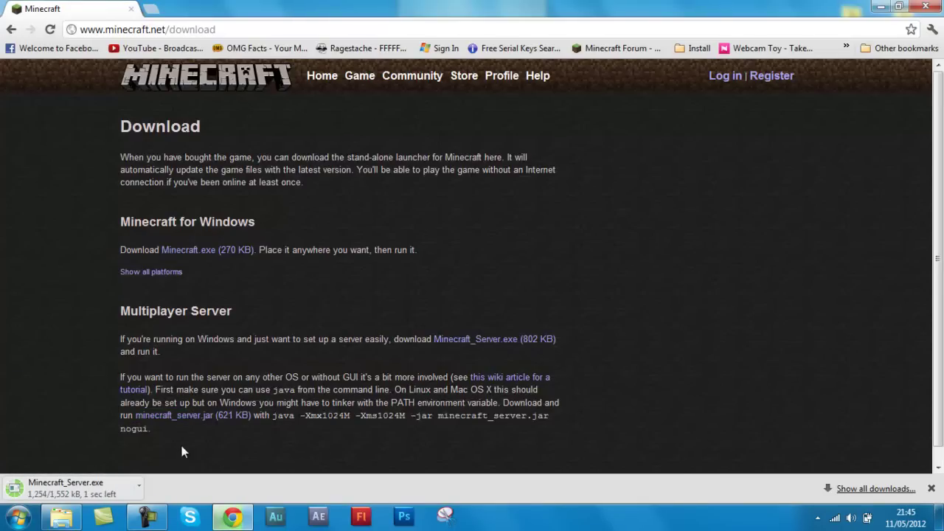
click(138, 483)
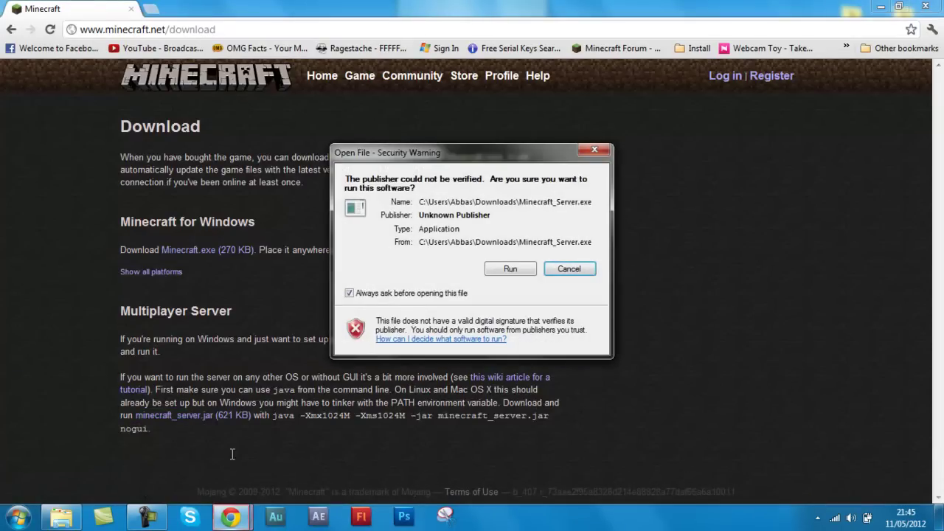
click(590, 279)
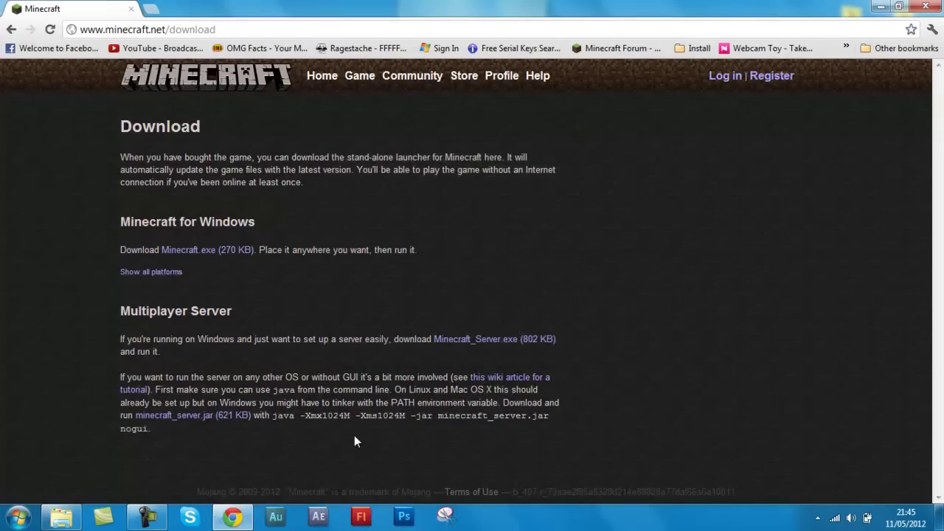
click(211, 426)
click(227, 487)
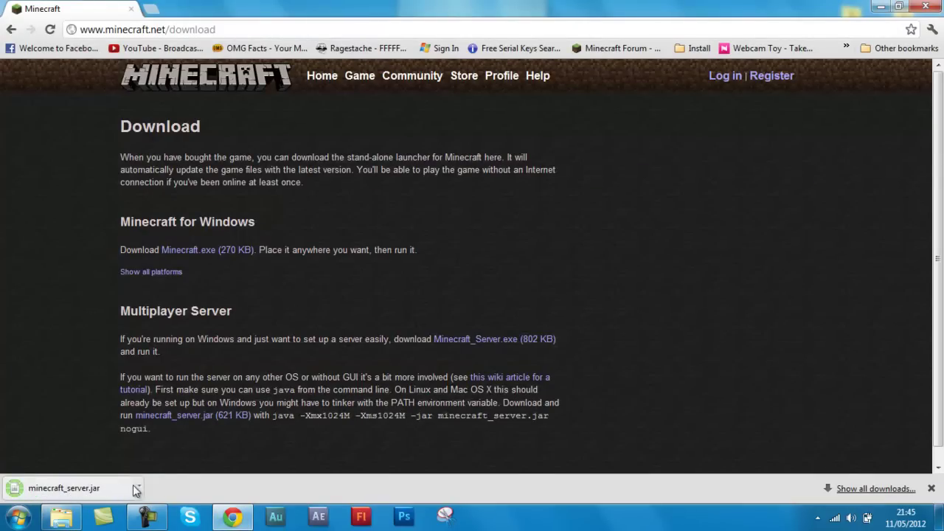
Show the jar in its download folder and delete Minecraft_Server and SoftonicDownloader_for_hamachi
click(139, 484)
click(188, 447)
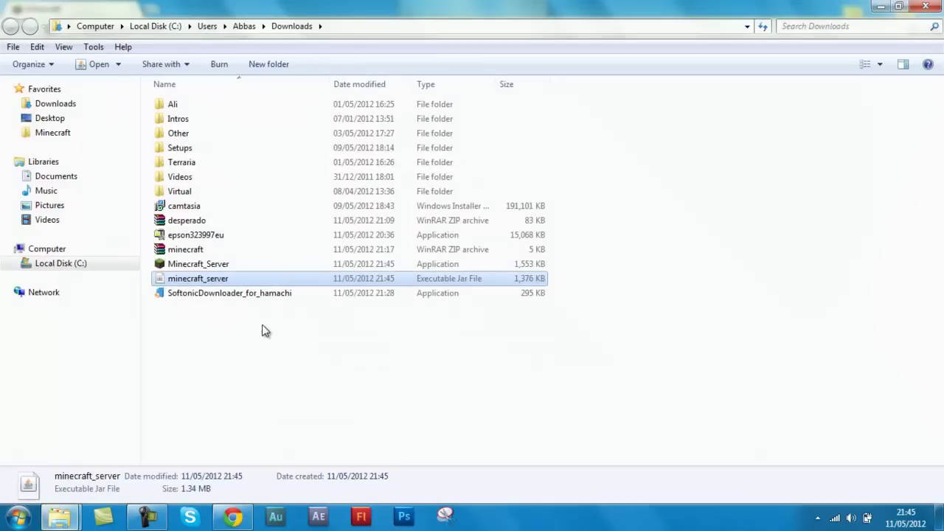
click(194, 265)
key(Delete)
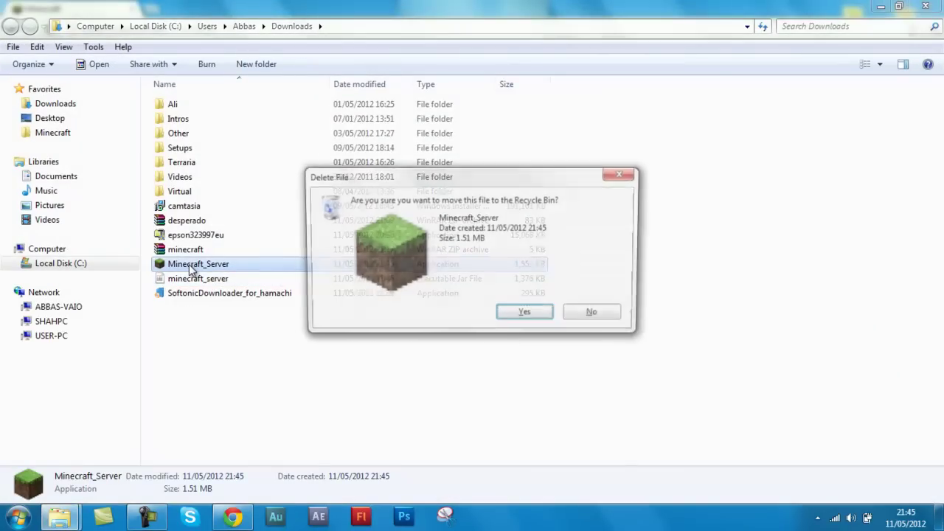
key(Return)
click(195, 282)
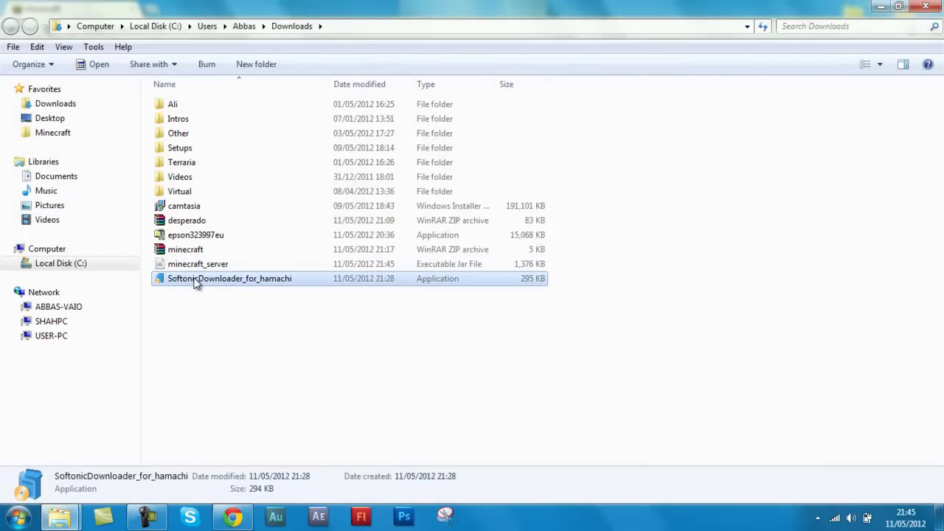
key(Delete)
key(Return)
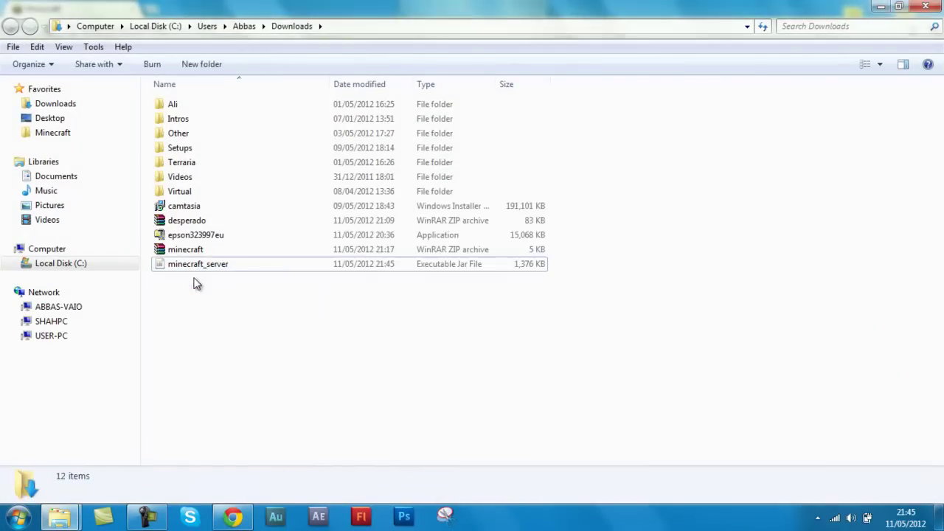
Move the minecraft_server jar into the Minecraft server folder
click(199, 263)
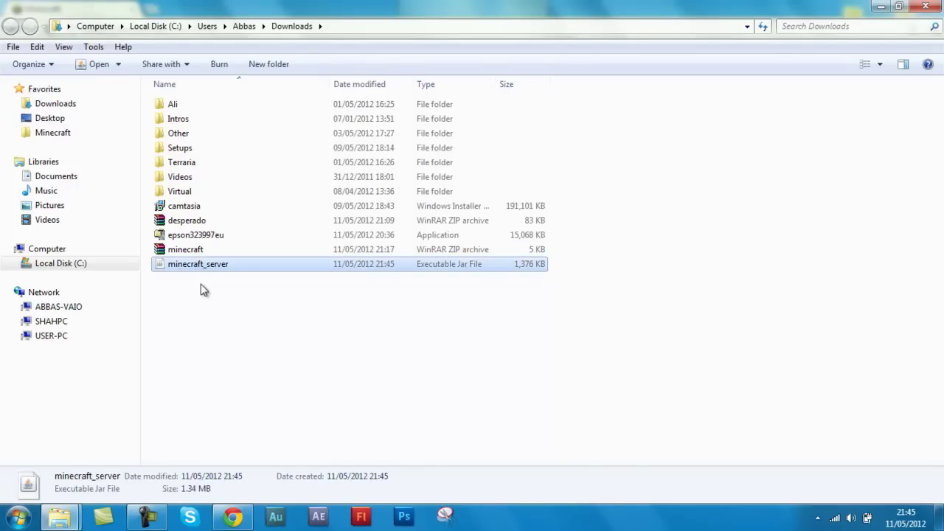
drag(206, 272, 240, 354)
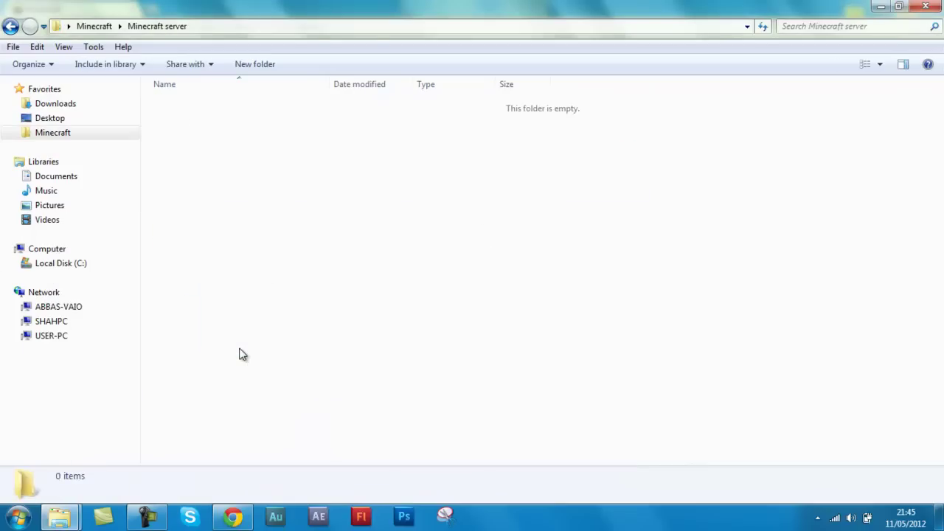
click(240, 353)
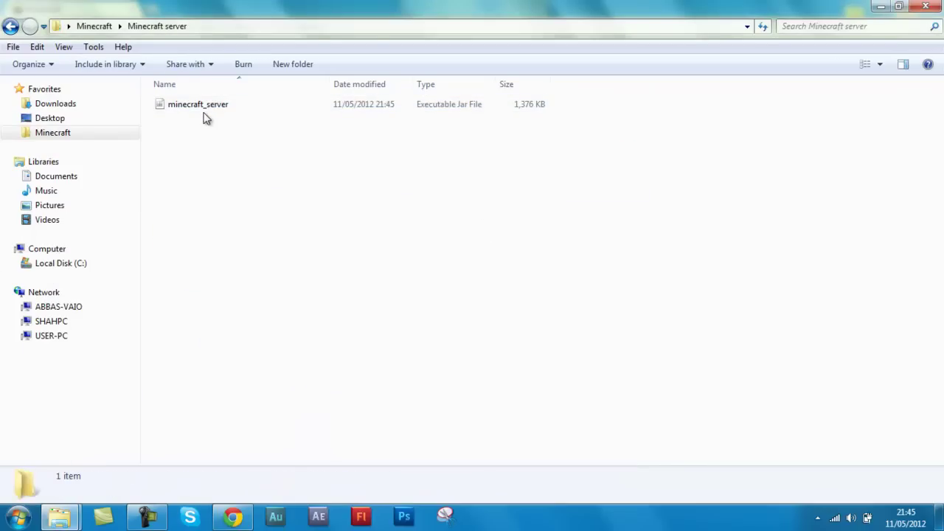
click(204, 107)
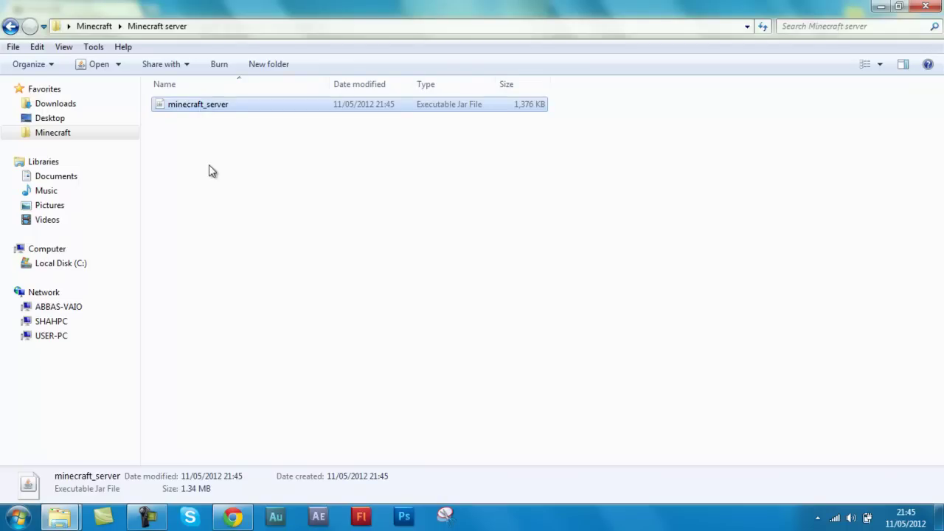
click(207, 118)
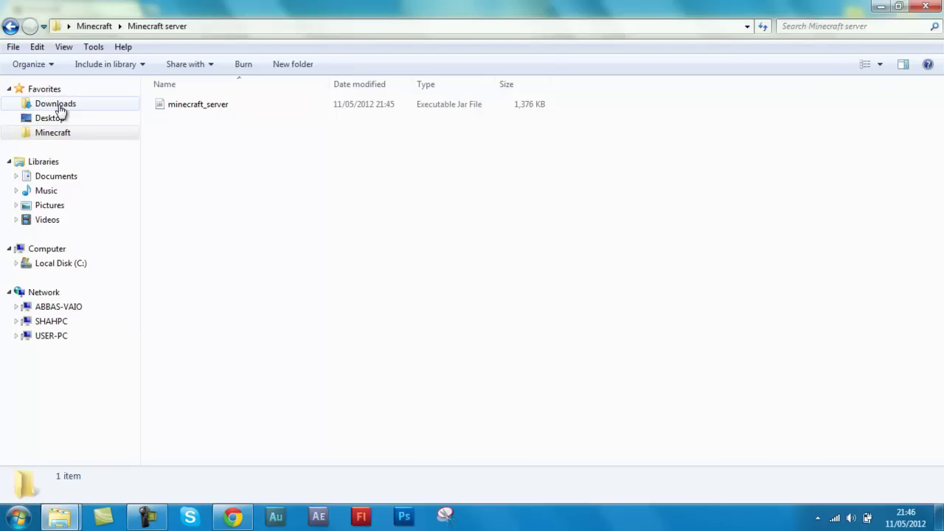
Scan MineCraft Fix in Minecraft > Other with AVG
click(59, 107)
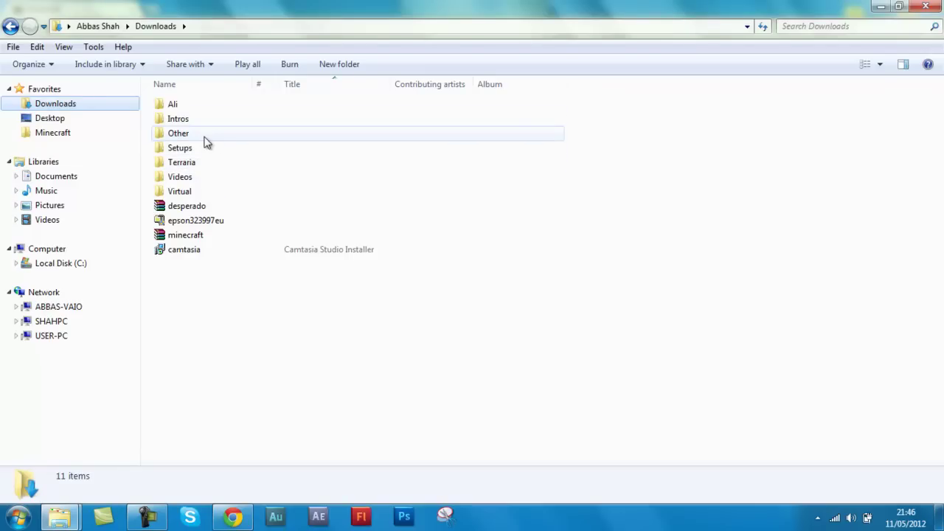
click(55, 133)
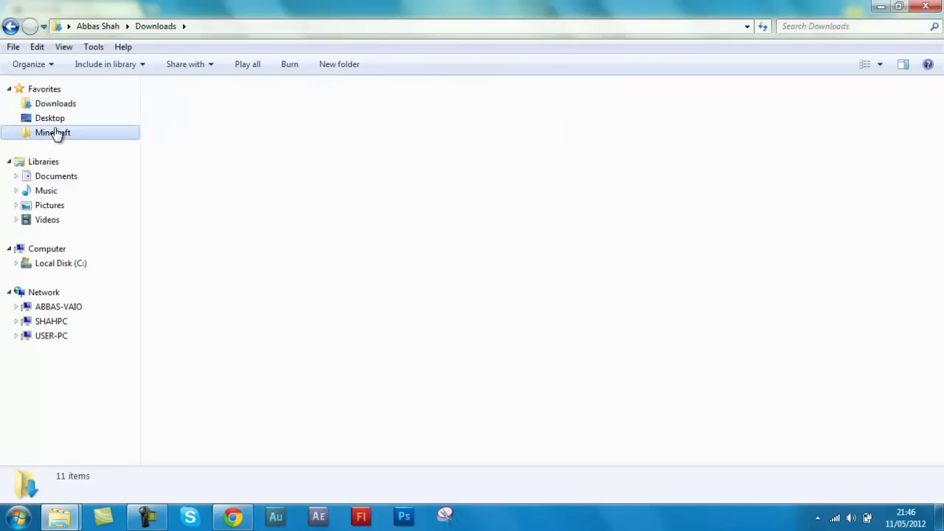
double_click(217, 150)
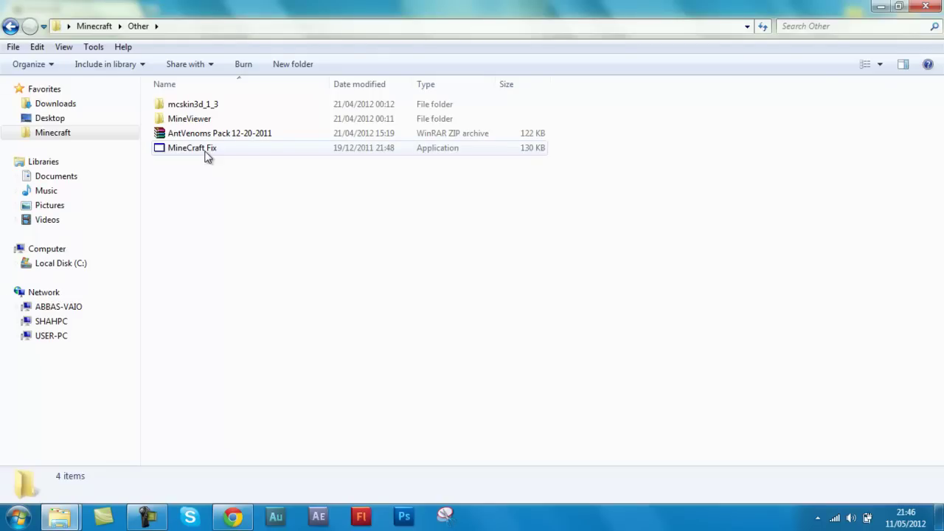
click(228, 150)
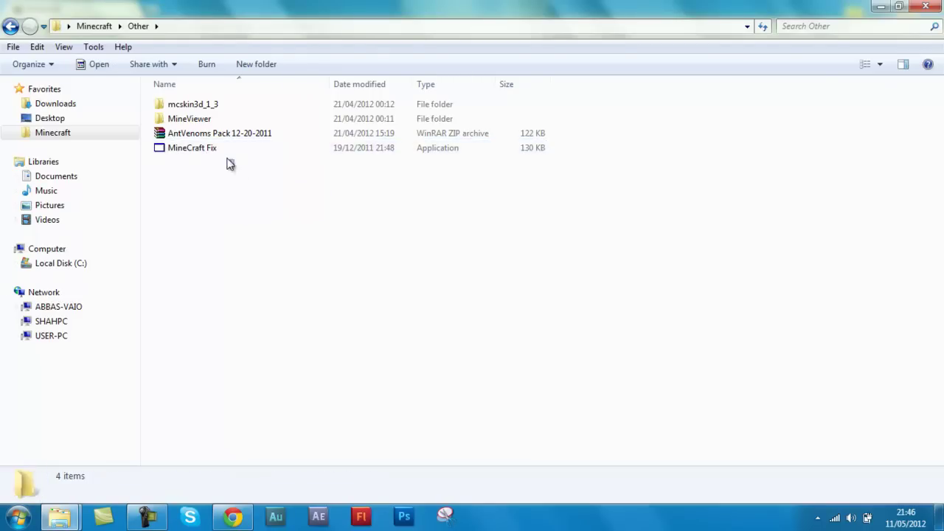
click(225, 160)
right_click(220, 150)
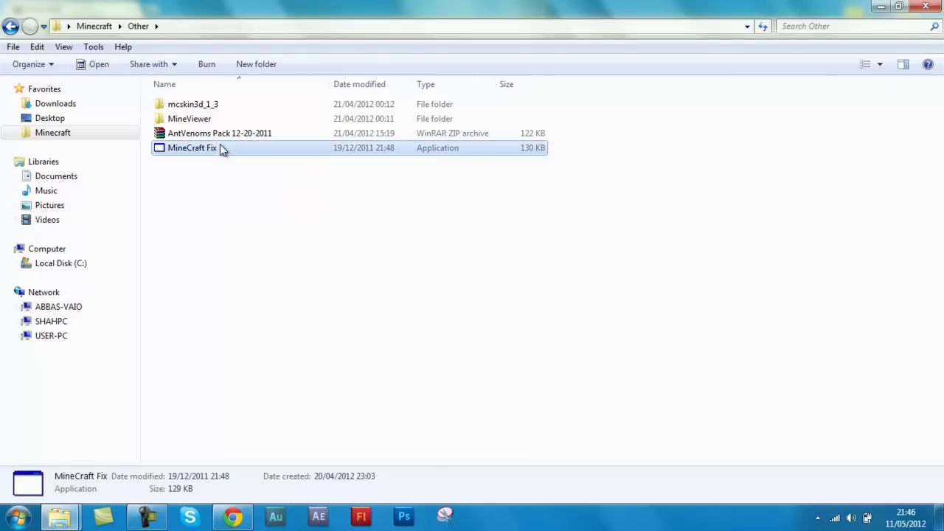
click(270, 219)
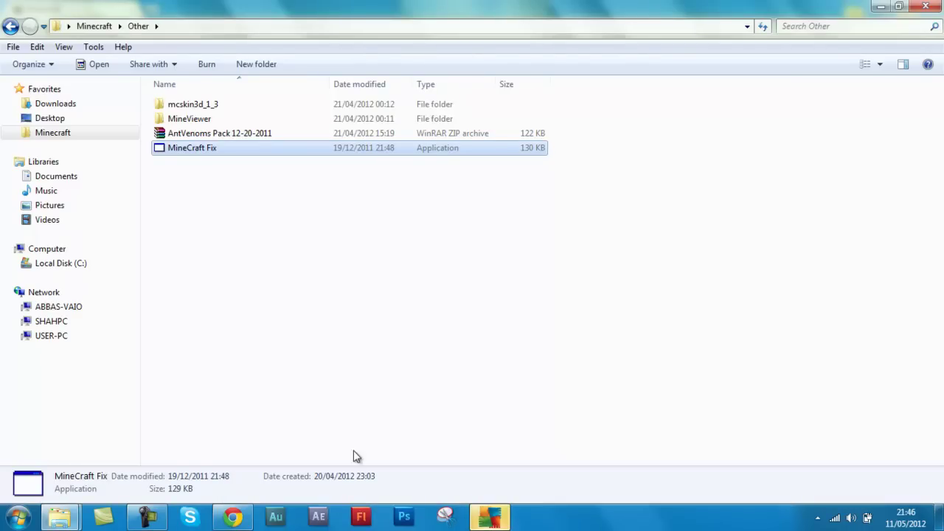
Review the clean AVG results, close AVG, and launch MineCraft Fix
click(489, 516)
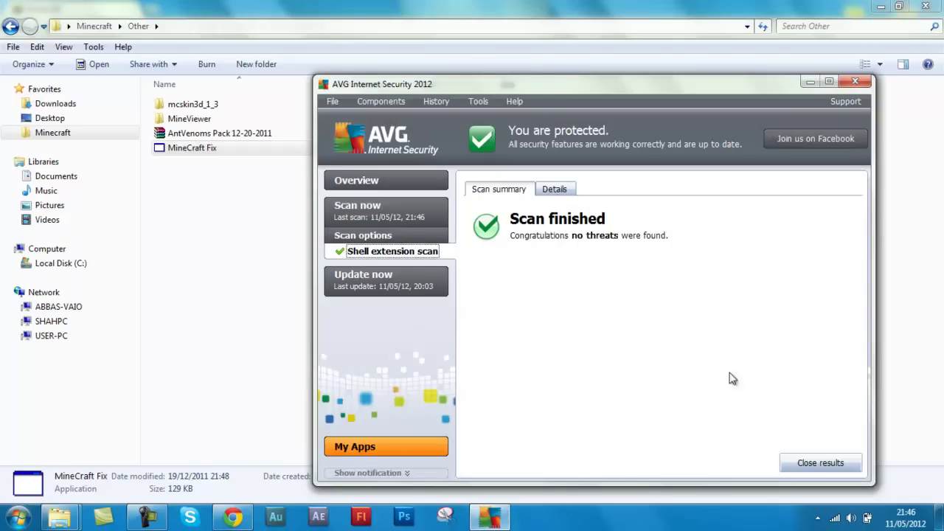
click(811, 462)
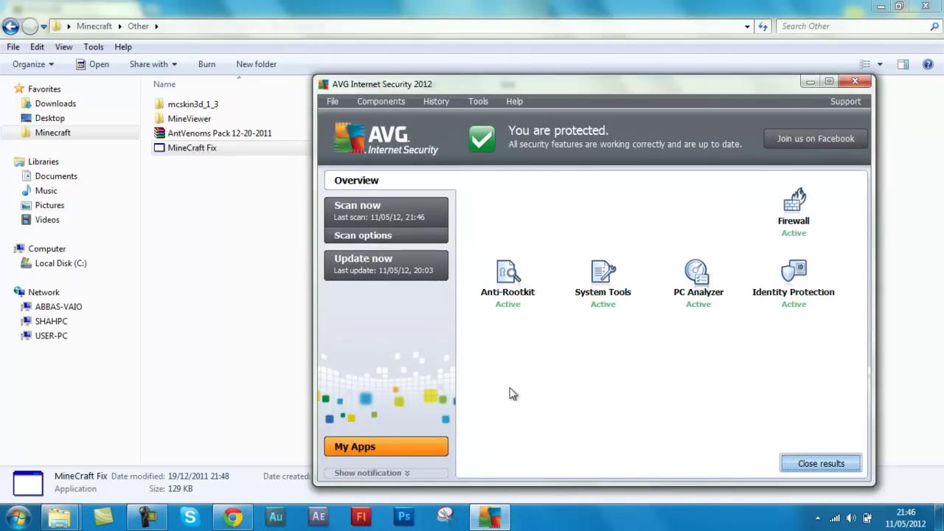
click(863, 82)
double_click(219, 151)
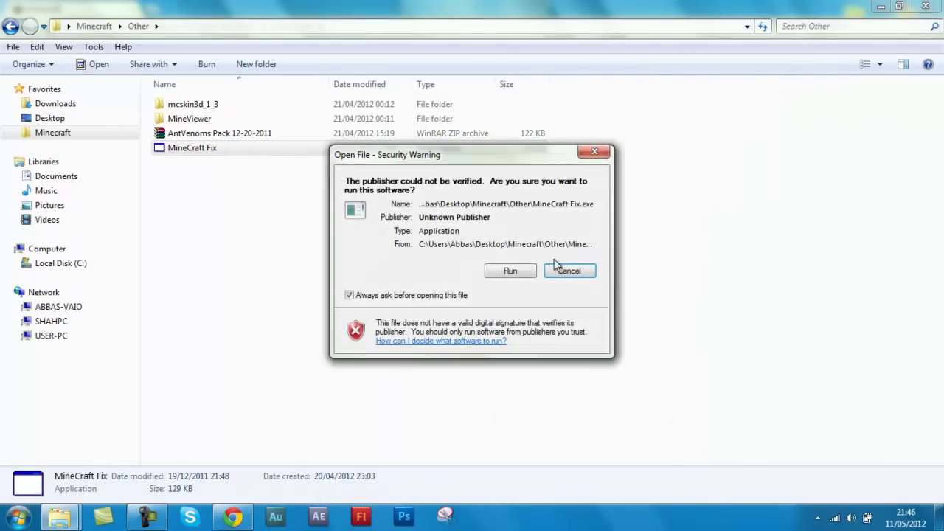
Allow MineCraft Fix to run and view the 32 Bit / 64 Bit version list without choosing
click(497, 271)
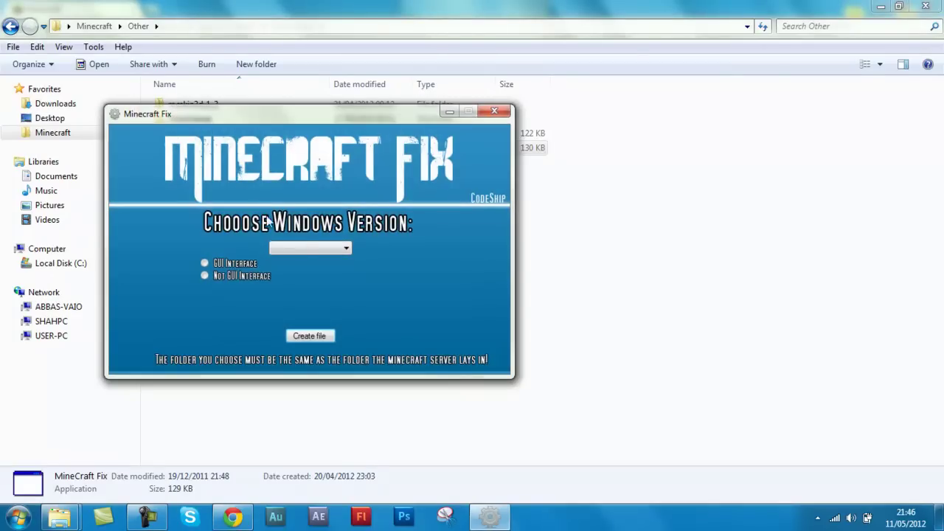
click(300, 248)
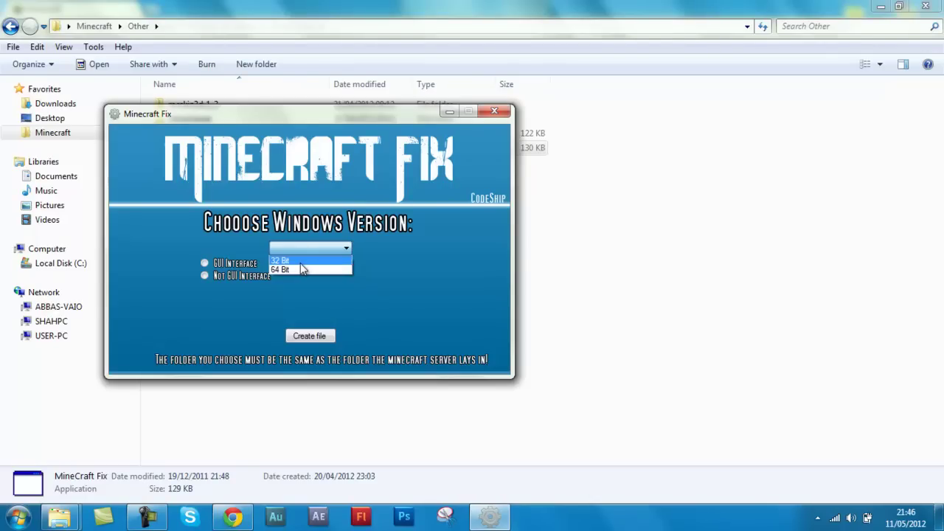
click(266, 229)
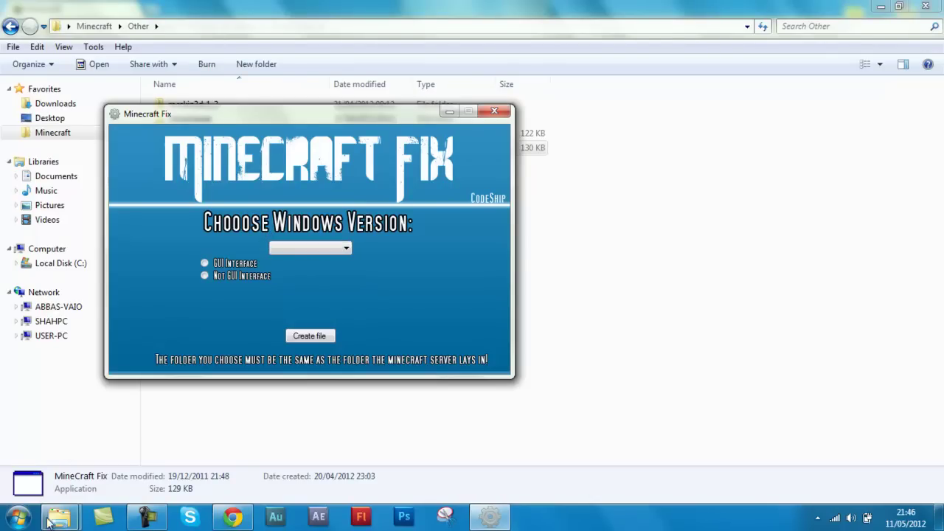
click(19, 516)
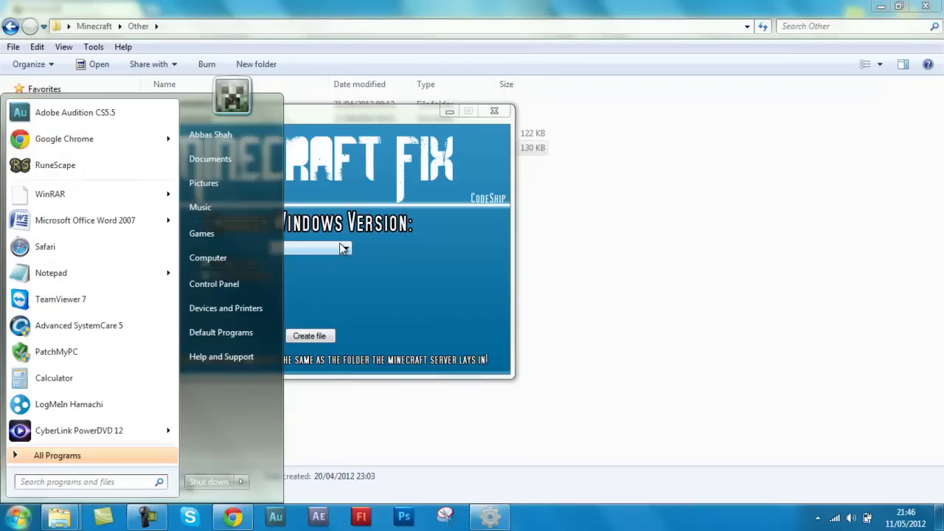
click(319, 251)
click(319, 251)
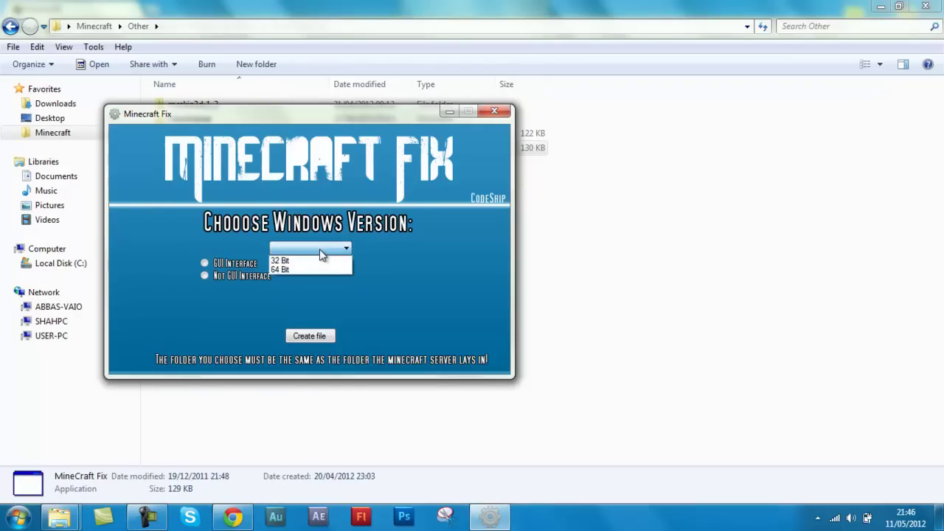
click(319, 251)
click(18, 517)
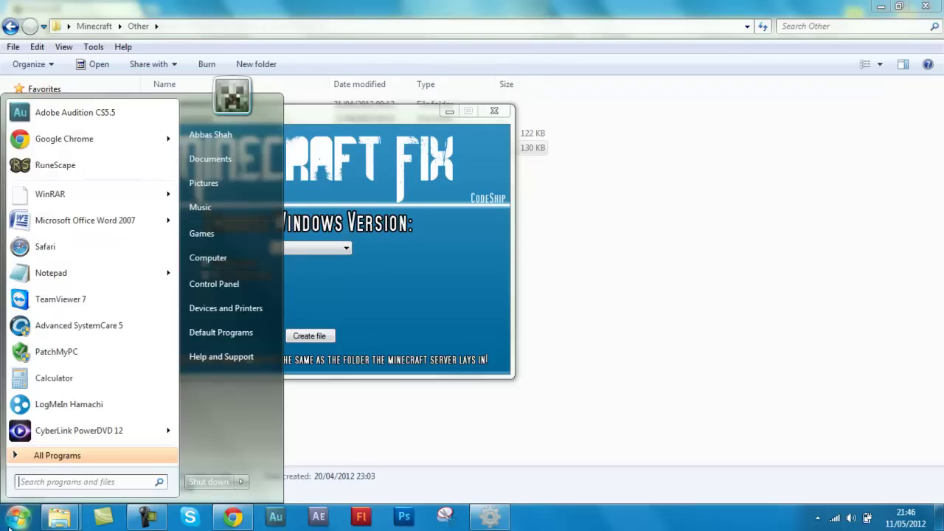
right_click(214, 257)
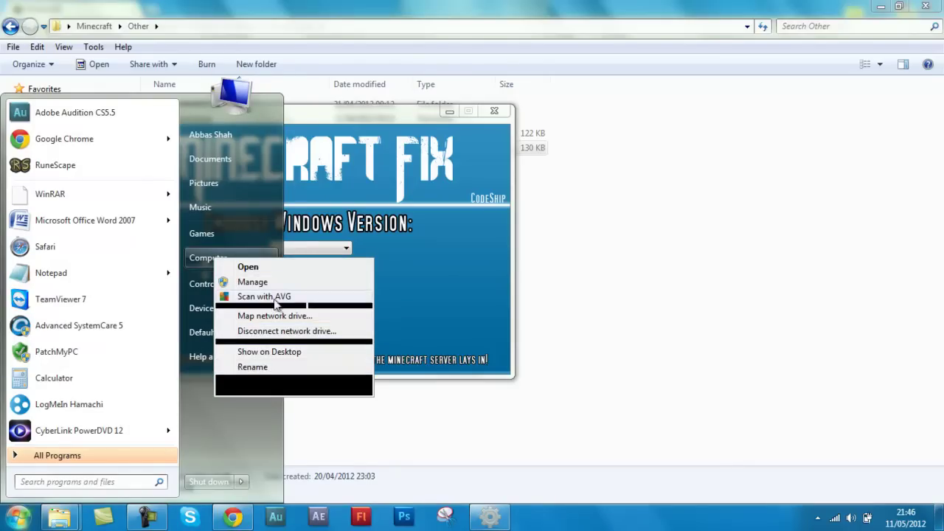
click(253, 386)
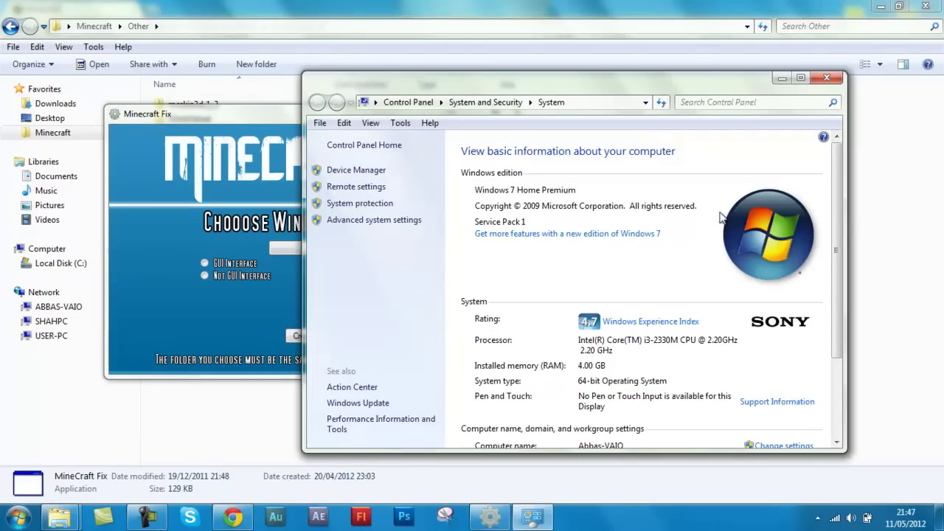
scroll(836, 196, down, 3)
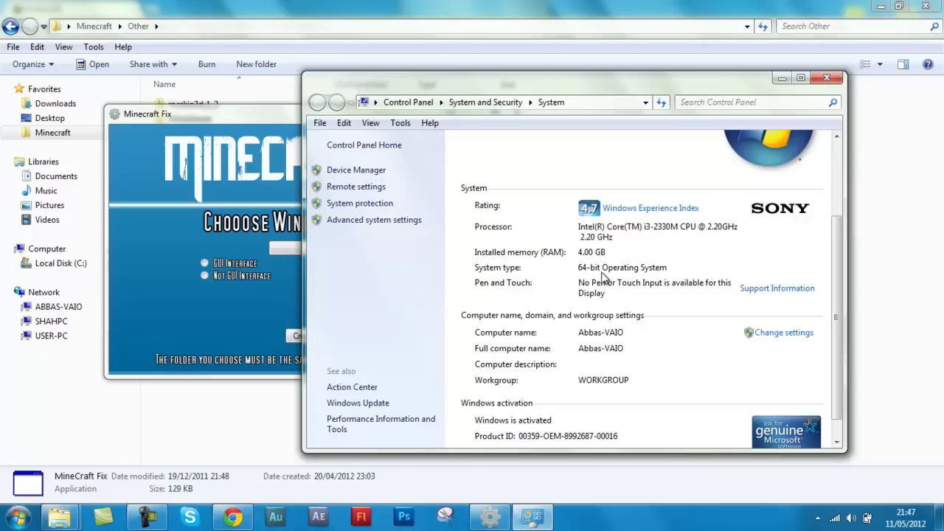
click(829, 79)
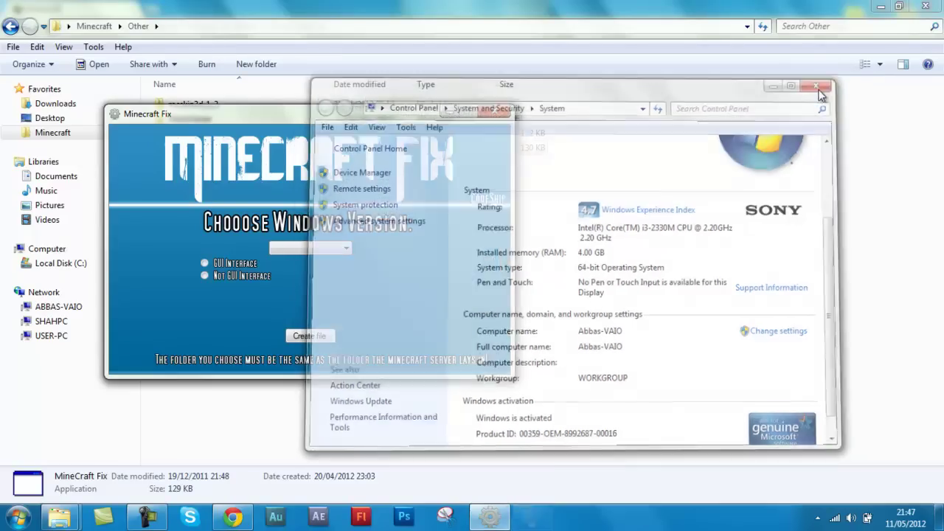
Choose 64 Bit and the GUI Interface option, then start creating the batch launcher
click(346, 248)
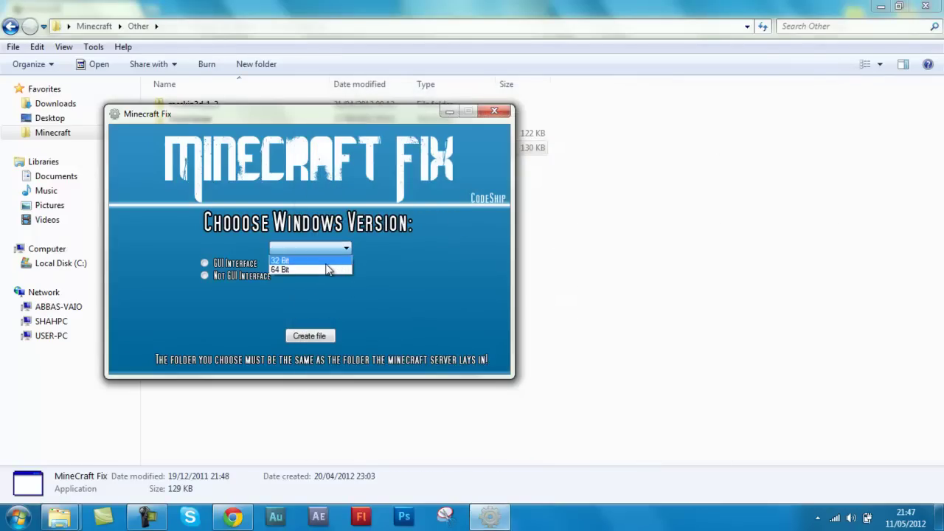
click(326, 269)
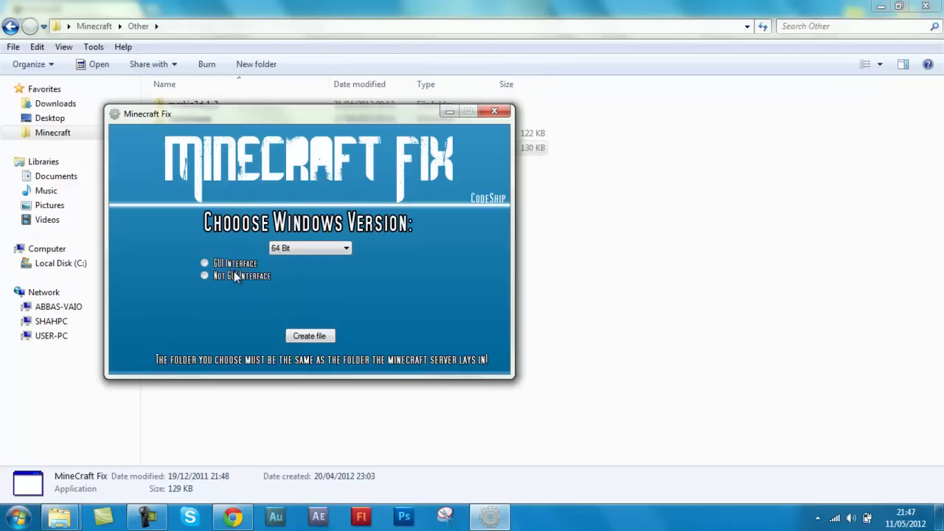
click(205, 262)
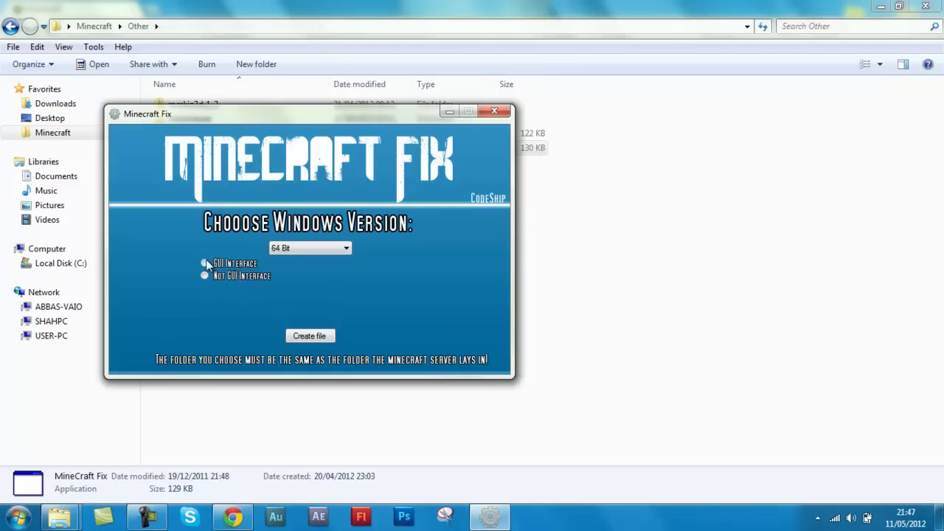
click(310, 336)
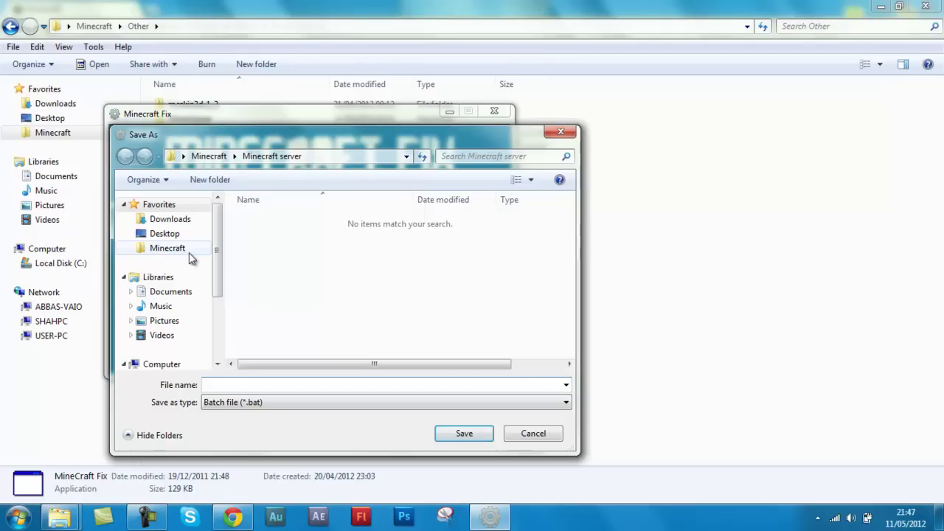
Save the RAM file as Batch file (*.bat) in Desktop\Minecraft Server and confirm
scroll(220, 236, down, 1)
mouse_move(221, 236)
mouse_down()
mouse_move(217, 290)
mouse_move(231, 233)
mouse_up()
click(176, 236)
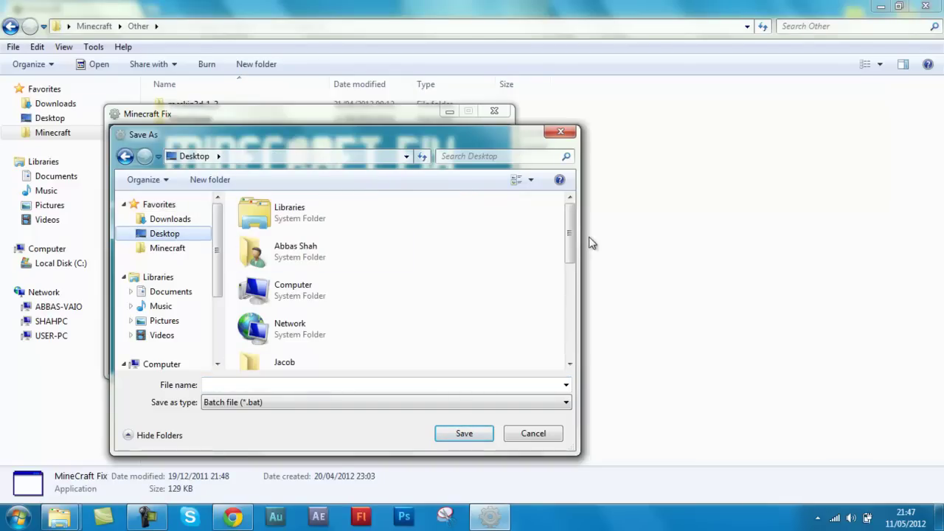
drag(573, 243, 580, 312)
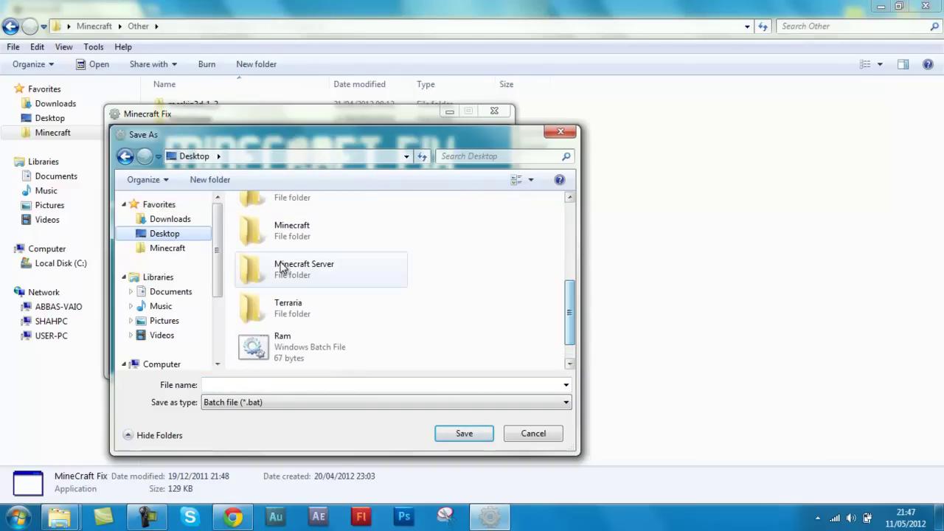
click(280, 267)
double_click(280, 267)
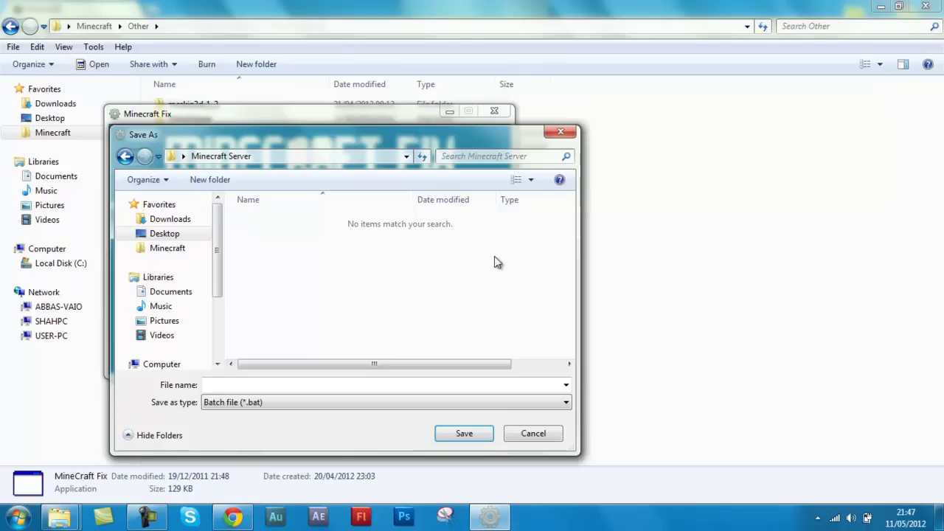
click(282, 384)
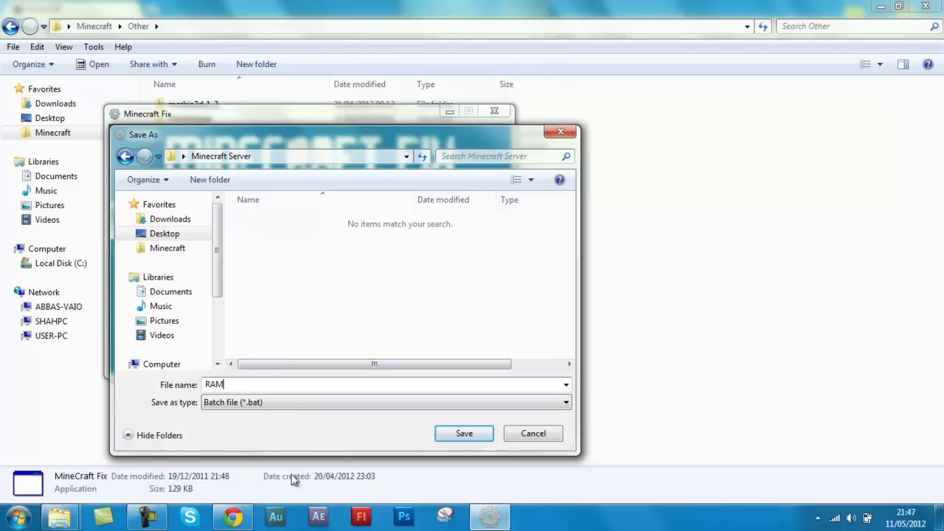
click(248, 404)
click(249, 412)
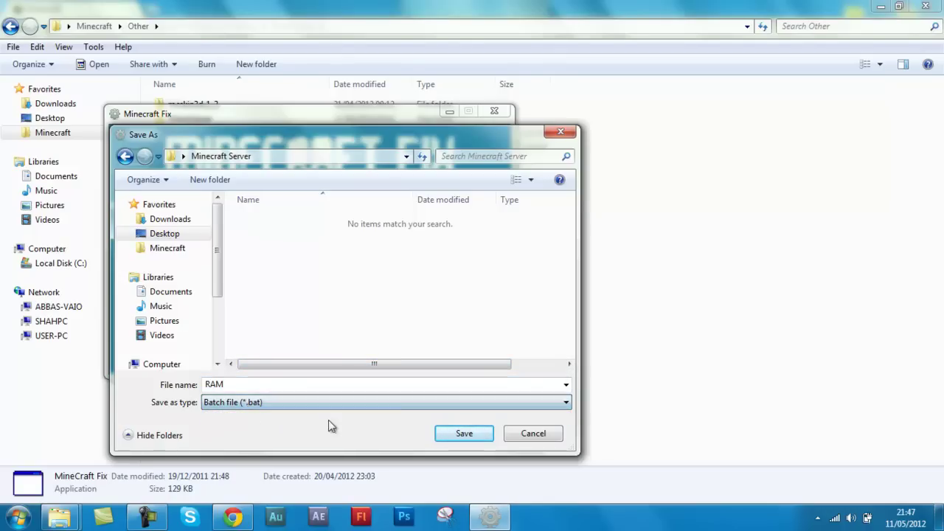
click(465, 438)
click(476, 306)
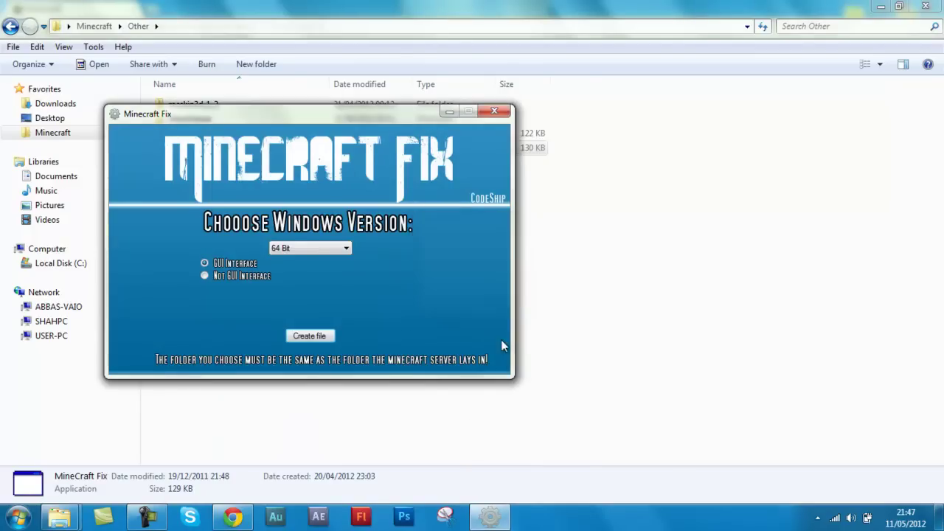
Close Minecraft Fix, the Other and Downloads folders, and the browser
click(487, 110)
click(925, 6)
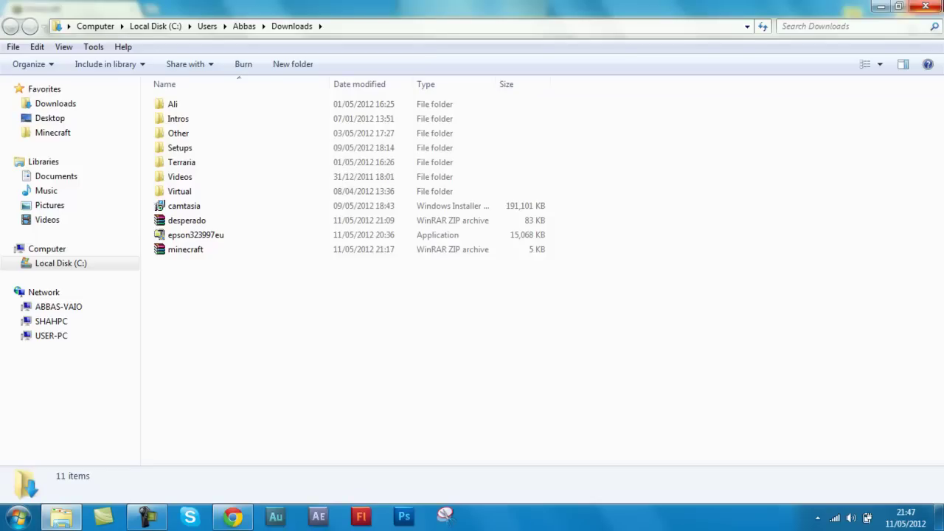
click(927, 5)
click(924, 5)
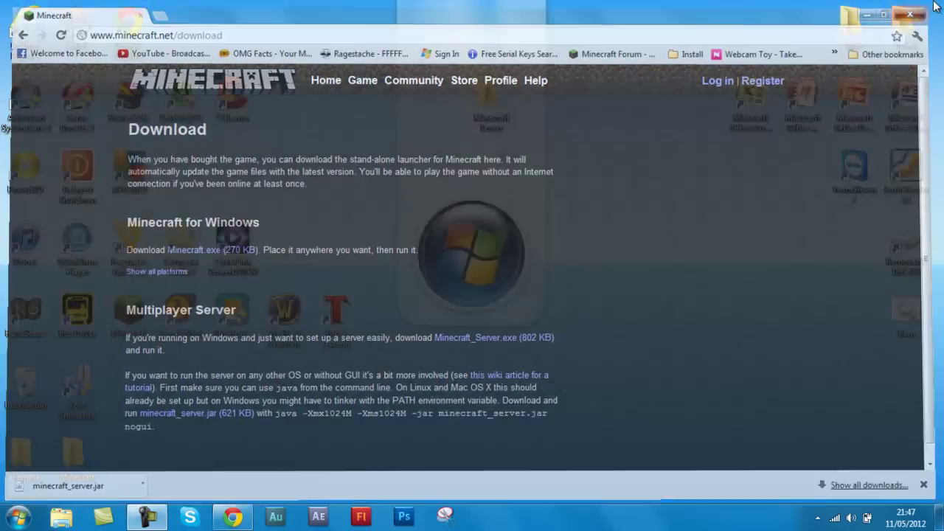
Drag the minecraft_server jar from Minecraft\Minecraft server onto the desktop
double_click(489, 112)
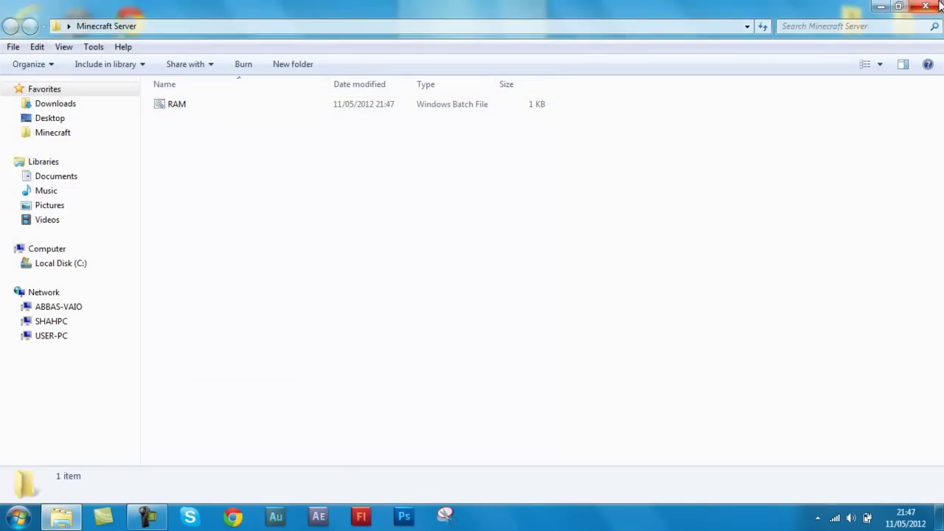
click(66, 135)
double_click(214, 122)
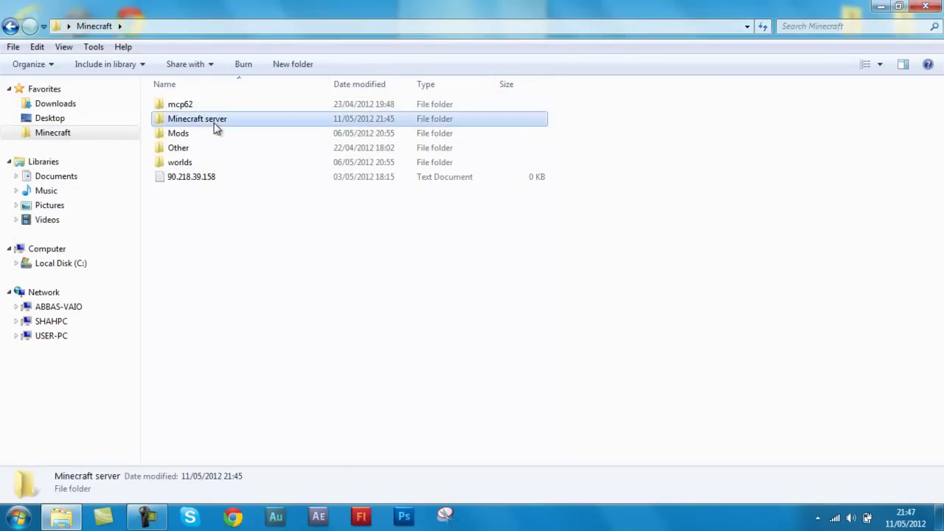
click(208, 108)
drag(209, 108, 84, 118)
key(super+d)
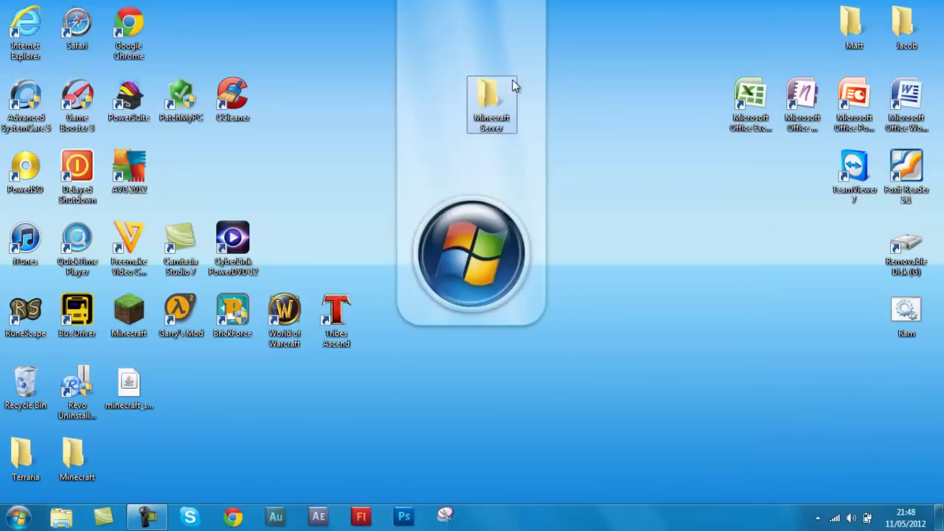
Drop minecraft_server into the desktop Minecraft Server folder and confirm it sits beside RAM
double_click(497, 87)
click(80, 134)
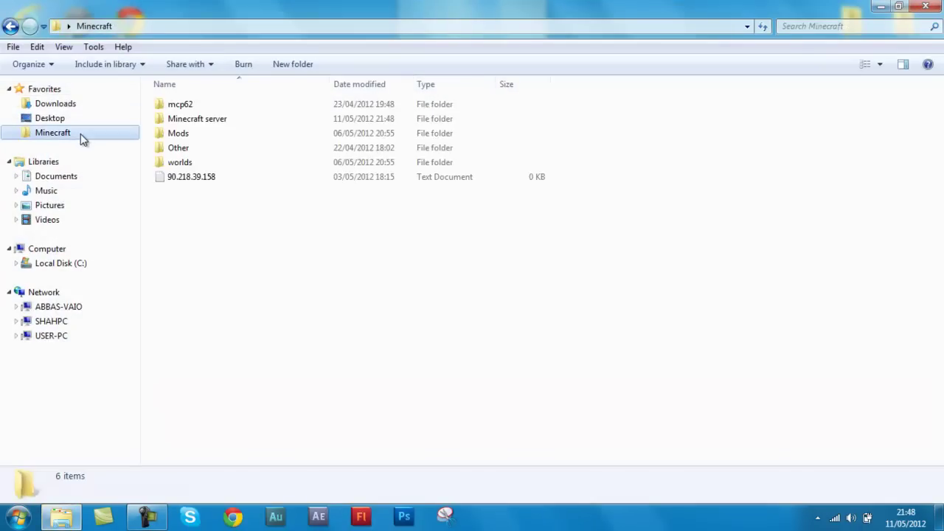
click(198, 123)
double_click(197, 124)
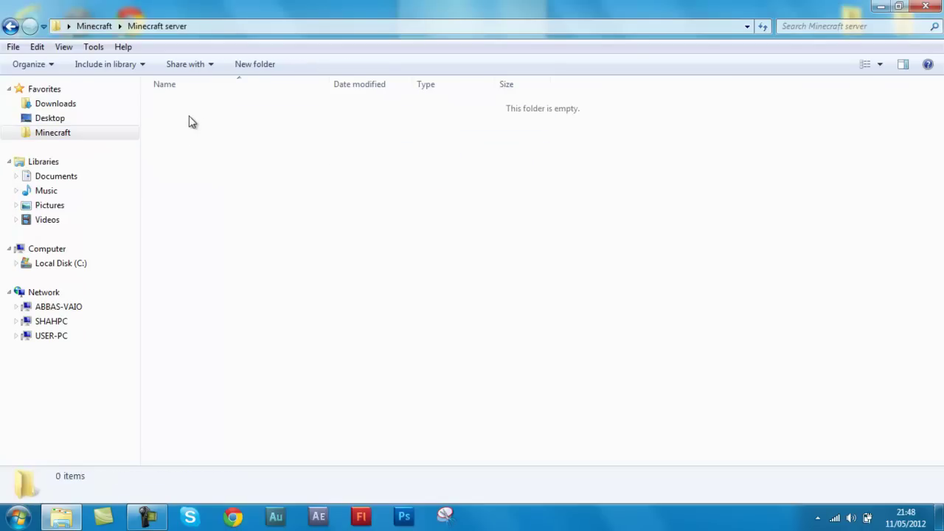
click(53, 104)
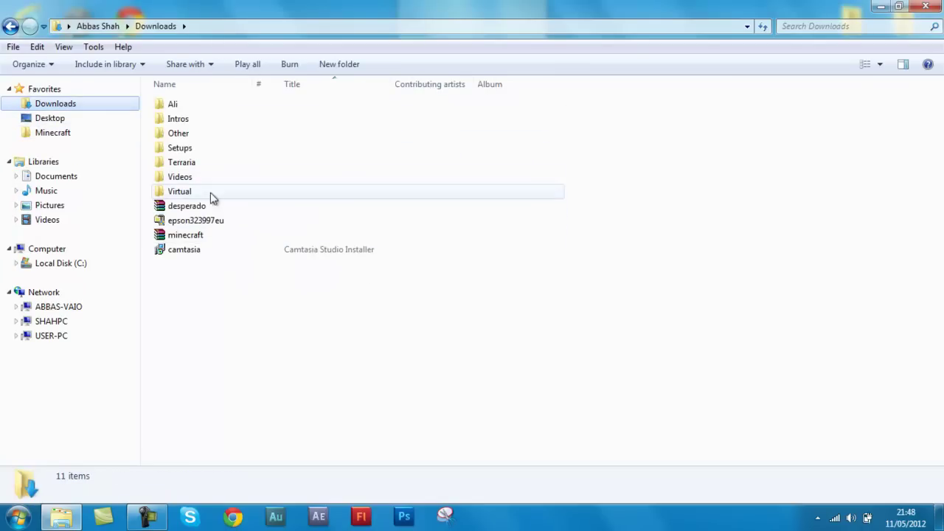
click(76, 134)
click(74, 121)
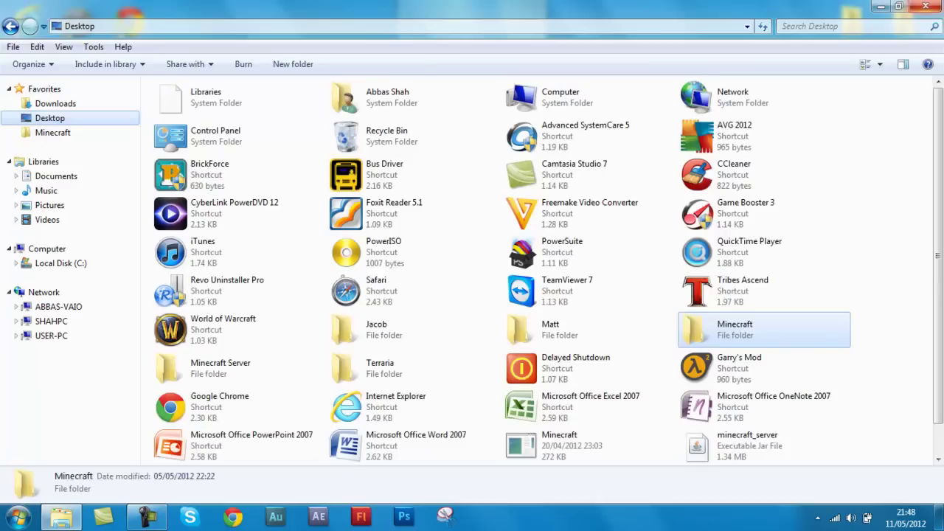
key(super+d)
drag(128, 383, 506, 122)
double_click(499, 122)
drag(169, 211, 229, 103)
mouse_move(233, 139)
mouse_down()
mouse_move(236, 89)
mouse_move(216, 153)
mouse_up()
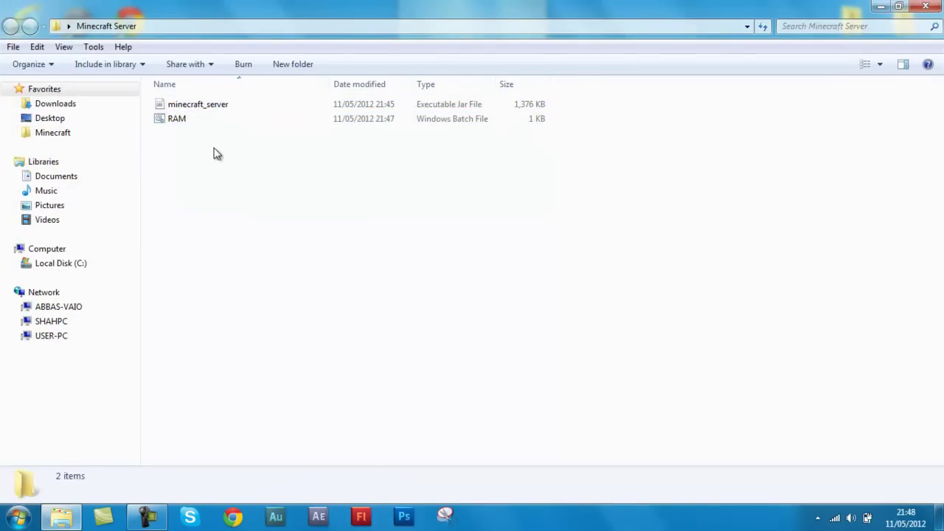
Open RAM.bat in Notepad via the Edit command
right_click(168, 119)
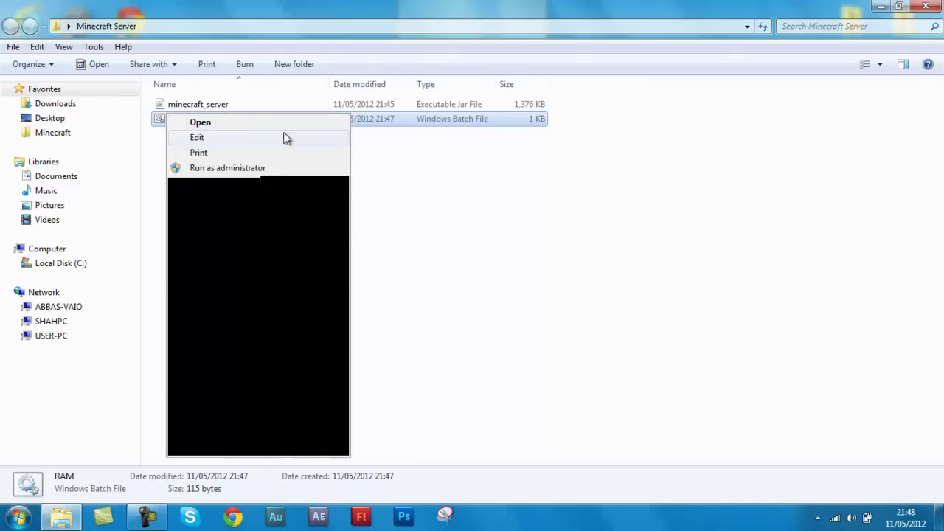
click(441, 353)
click(440, 353)
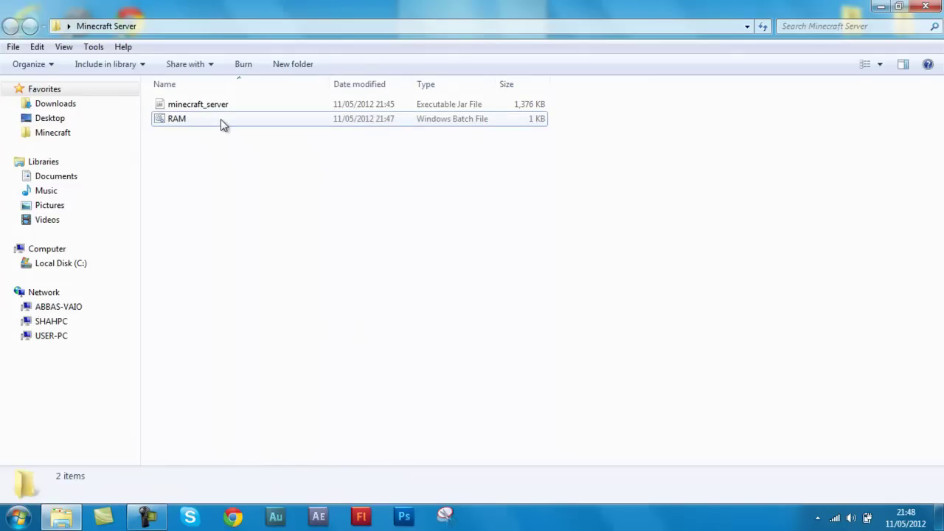
click(215, 122)
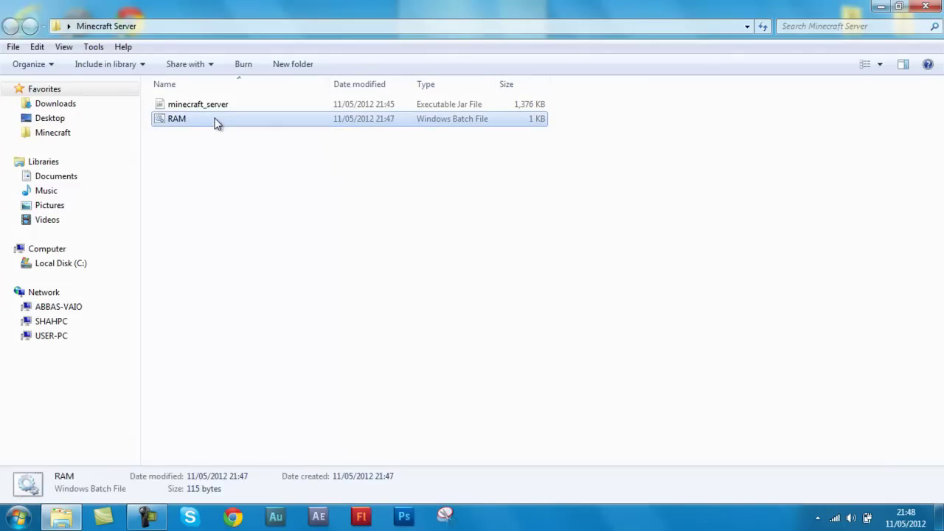
right_click(204, 119)
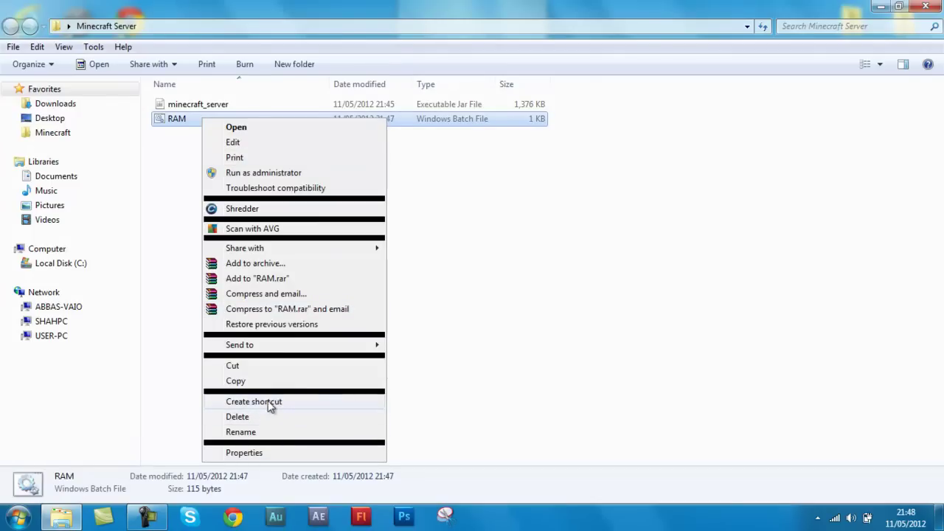
click(268, 142)
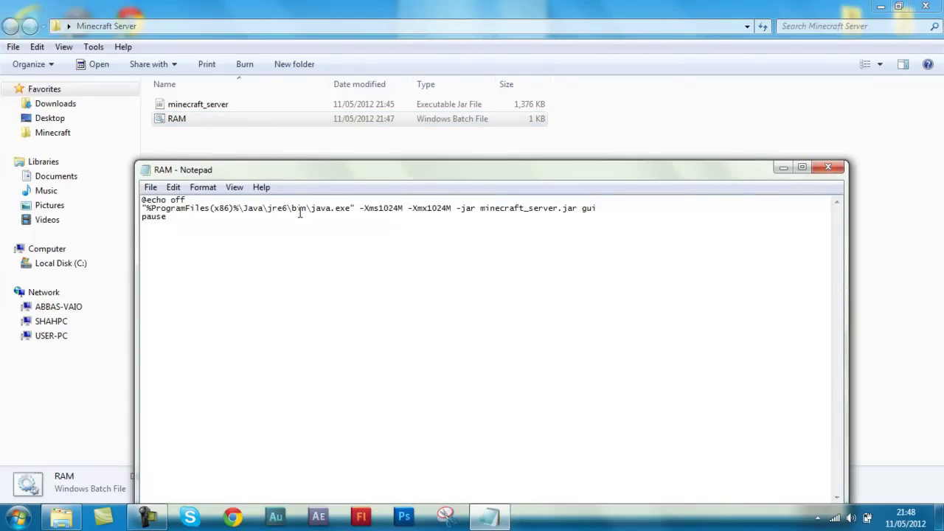
Change jre6 to jre7 in the Java path and save RAM.bat
key(BackSpace)
text(7)
key(BackSpace)
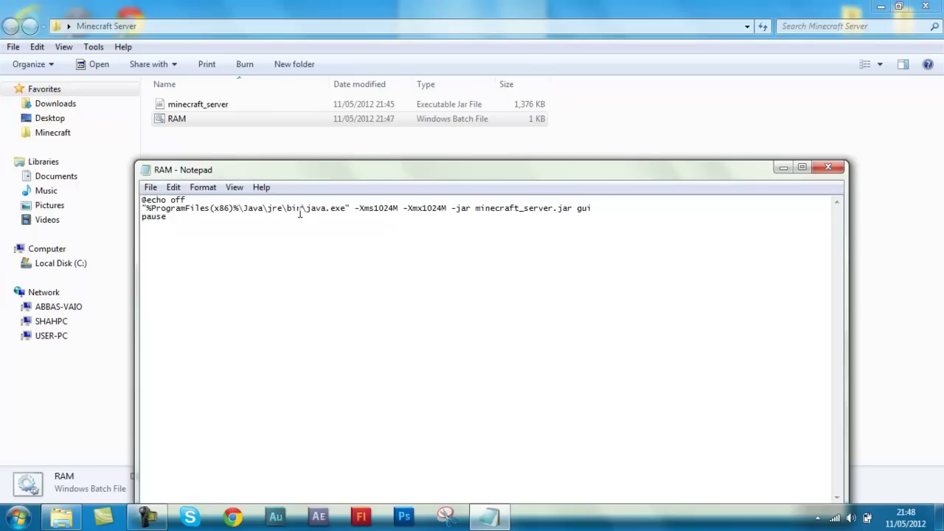
text(6)
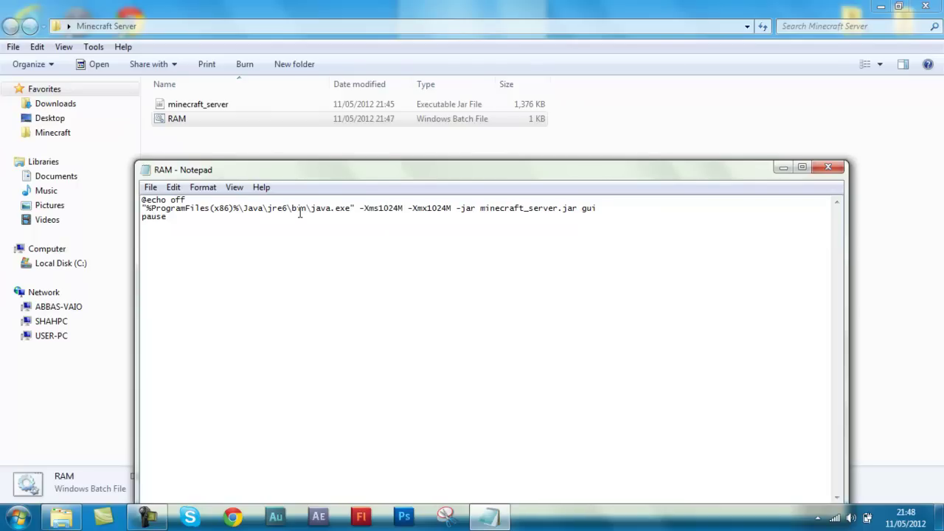
key(BackSpace)
text(7)
click(828, 167)
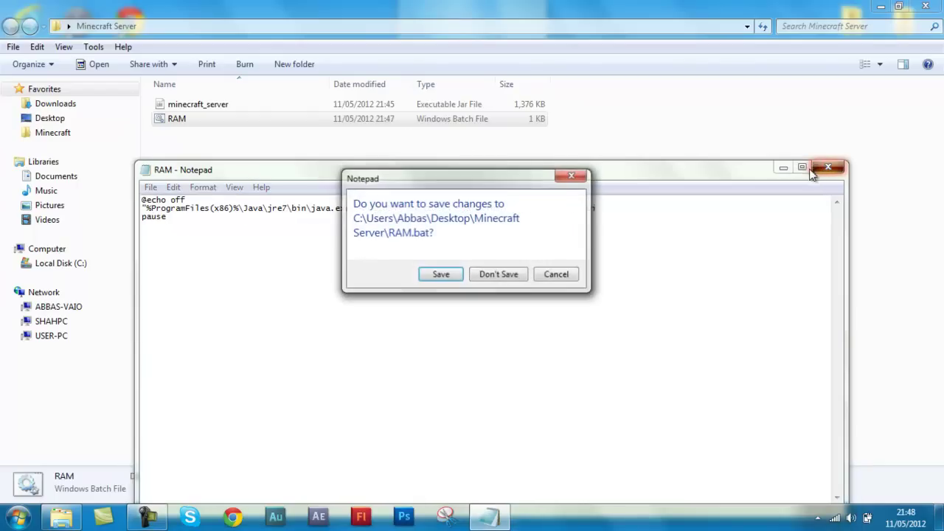
click(441, 275)
key(super)
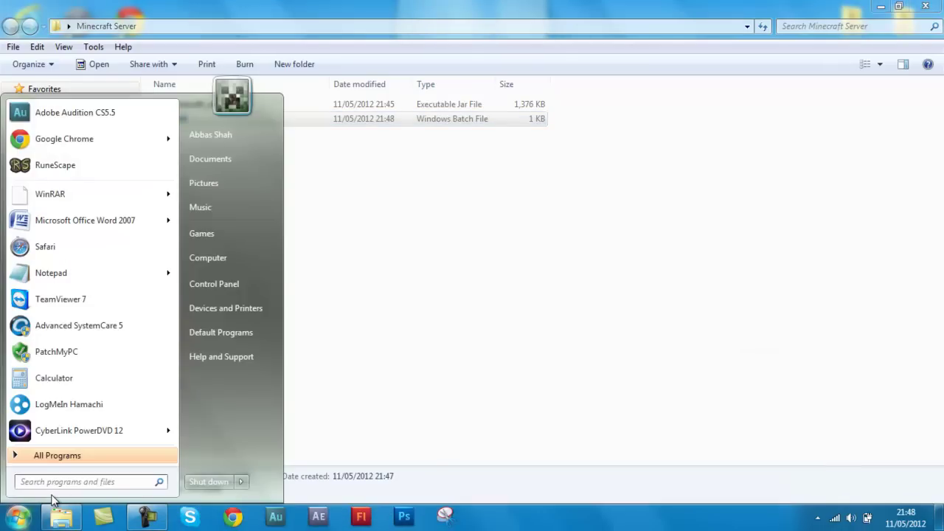
Open the Java Control Panel by searching 'java' in Control Panel
click(226, 287)
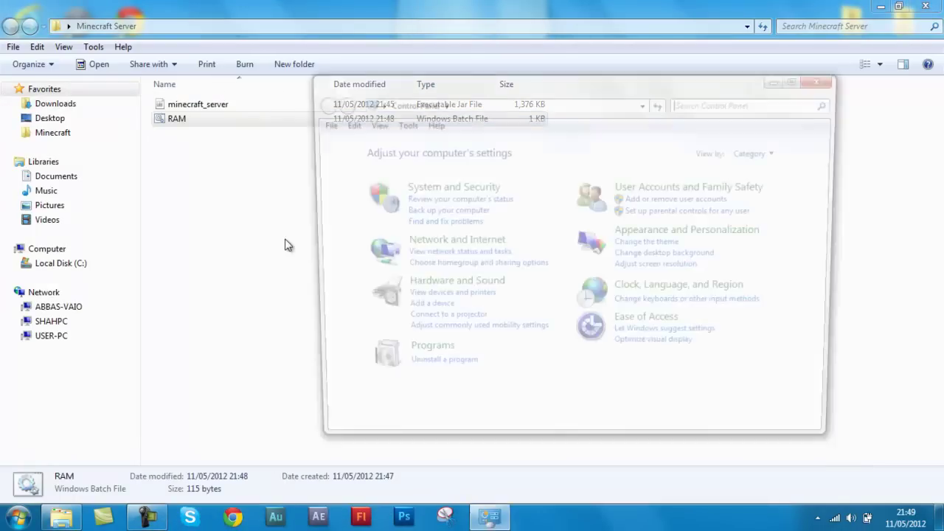
click(727, 101)
text(j)
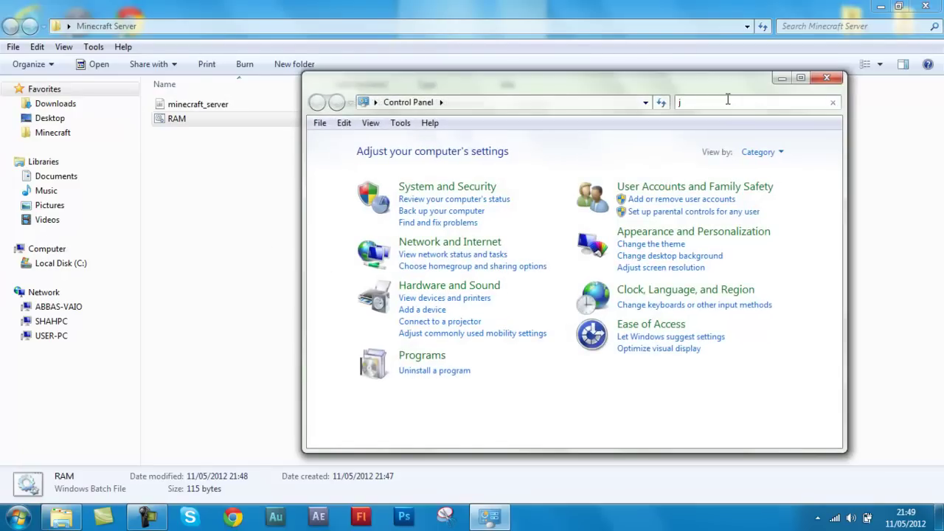
text(ava)
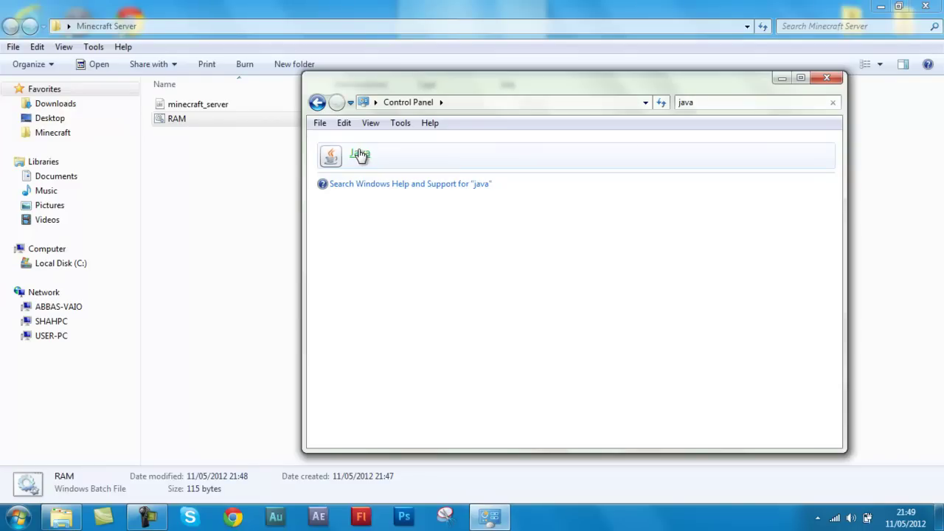
click(360, 155)
right_click(329, 156)
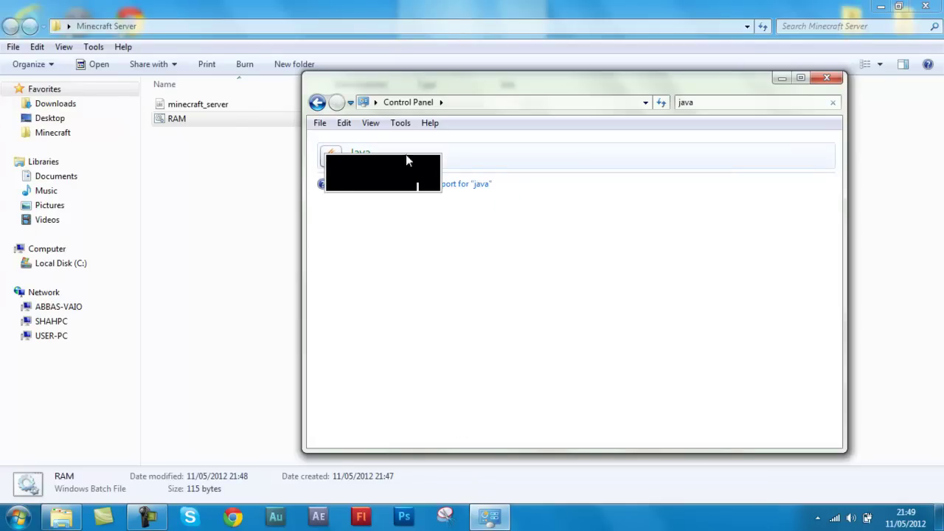
click(368, 168)
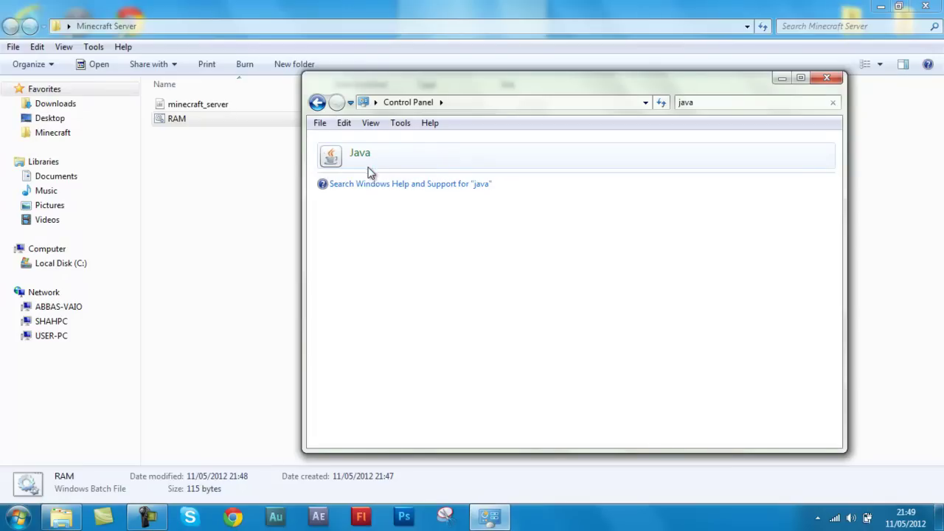
click(825, 77)
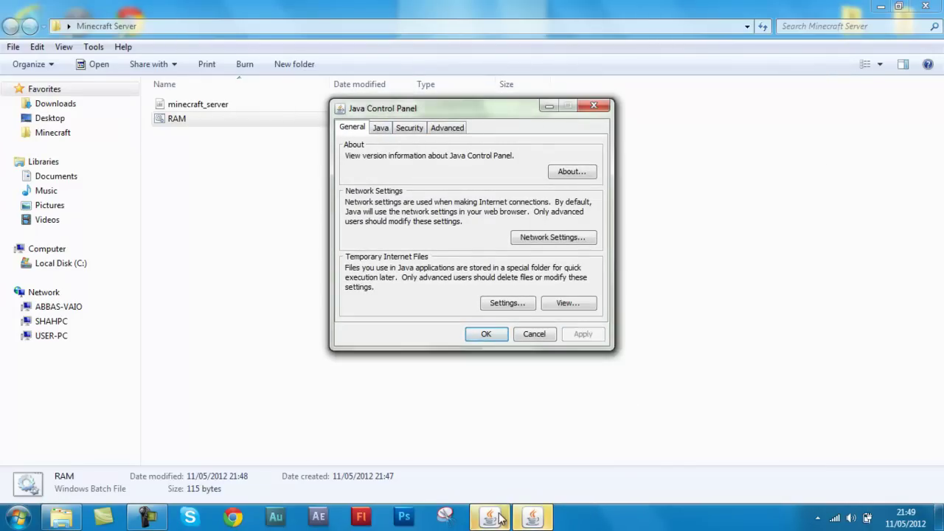
click(595, 105)
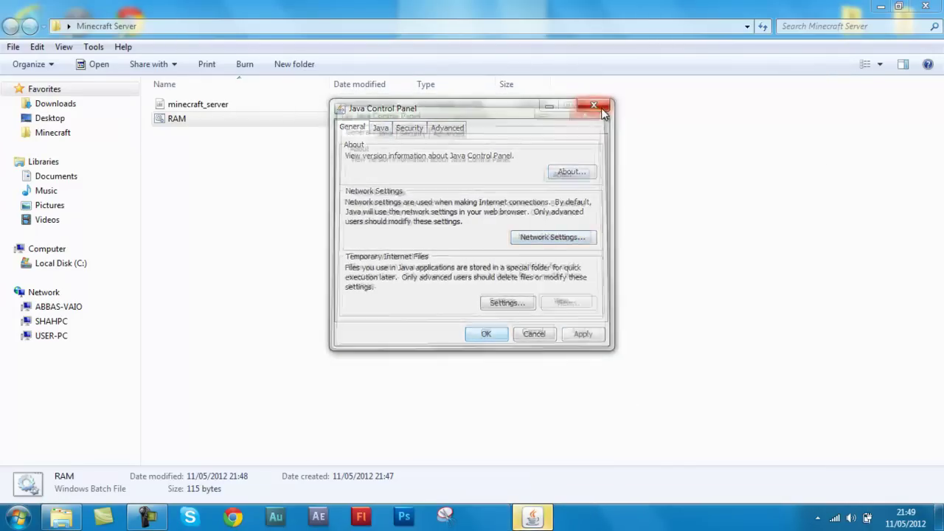
Confirm the Java 1.7.0_04 runtime is enabled, then close the Java Control Panel
click(380, 128)
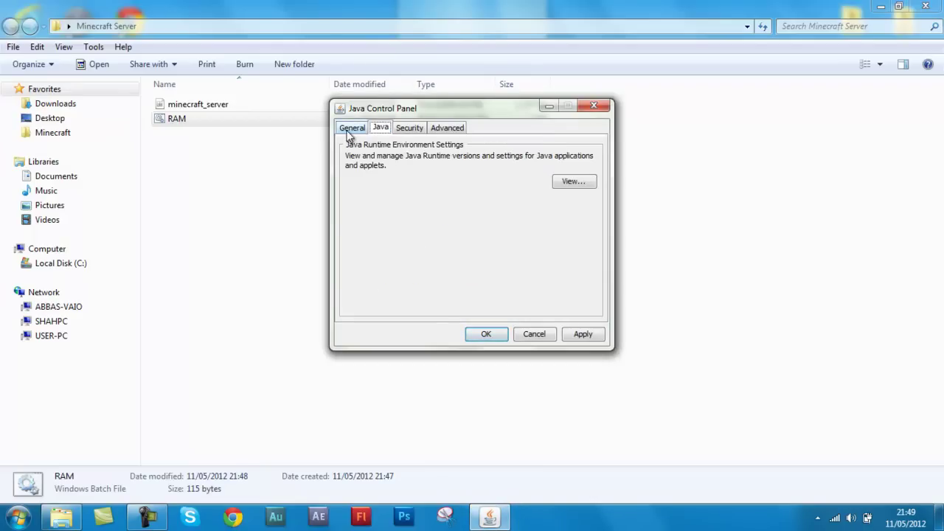
click(568, 182)
click(308, 191)
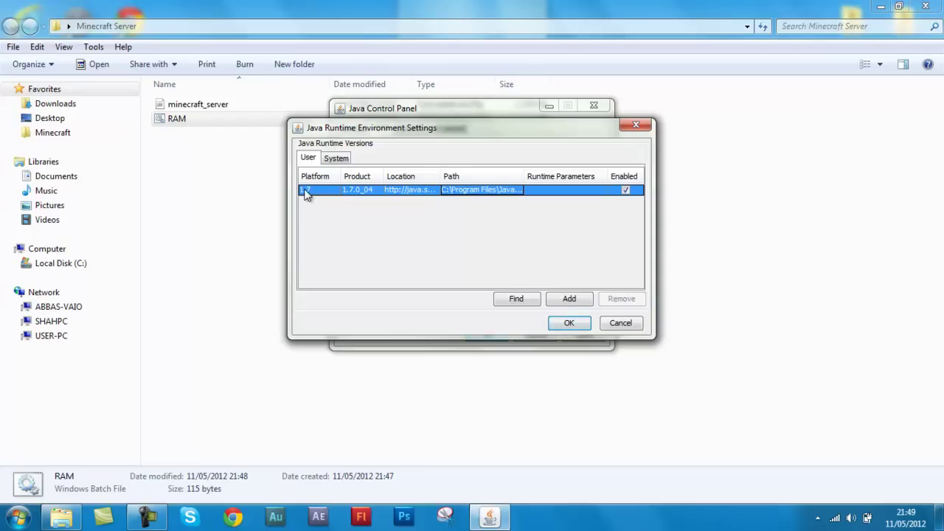
click(565, 322)
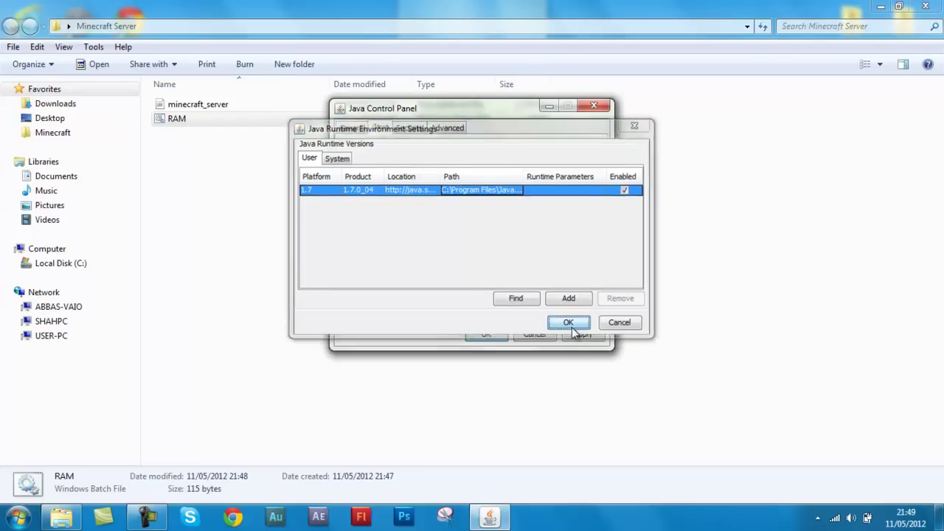
click(594, 105)
right_click(256, 127)
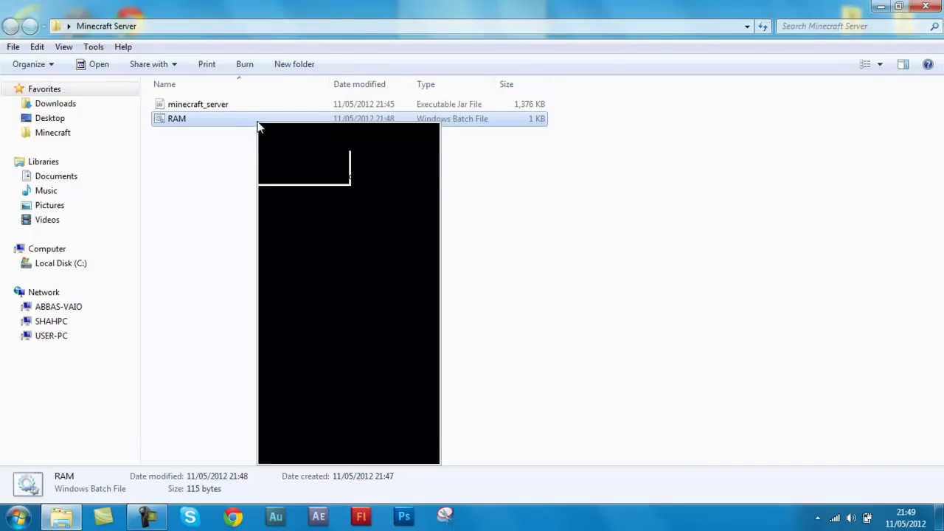
Run RAM.bat to start the server, minimize the console, and reposition the server window
click(553, 206)
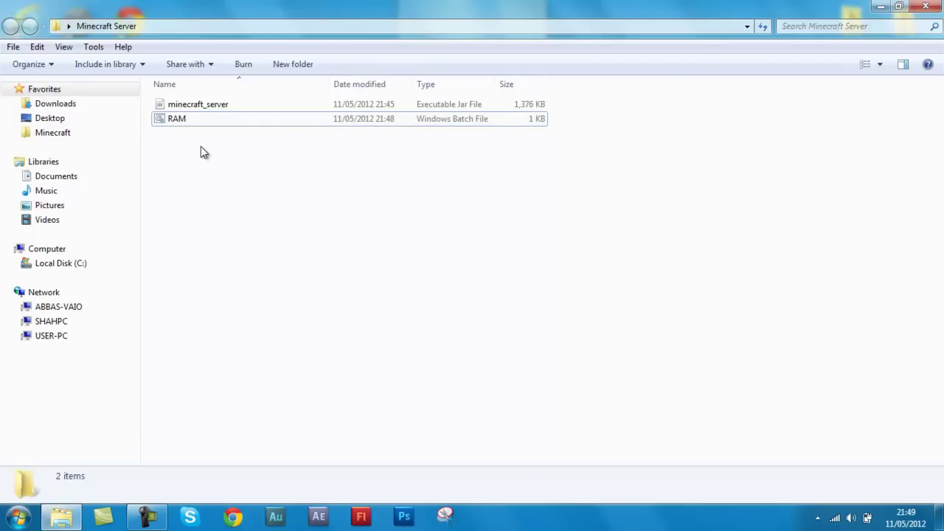
mouse_move(203, 141)
mouse_down()
mouse_move(202, 88)
mouse_move(211, 81)
mouse_move(211, 144)
mouse_move(219, 151)
mouse_up()
double_click(191, 120)
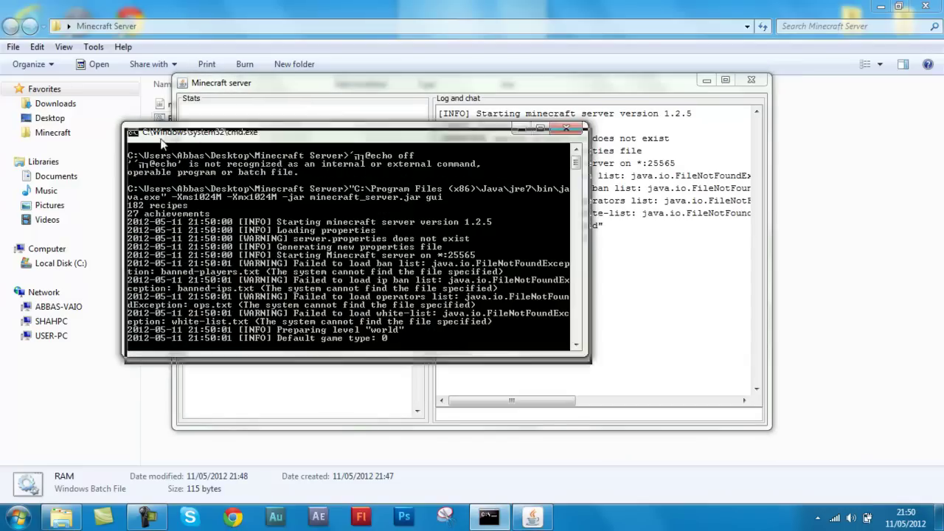
drag(162, 131, 173, 131)
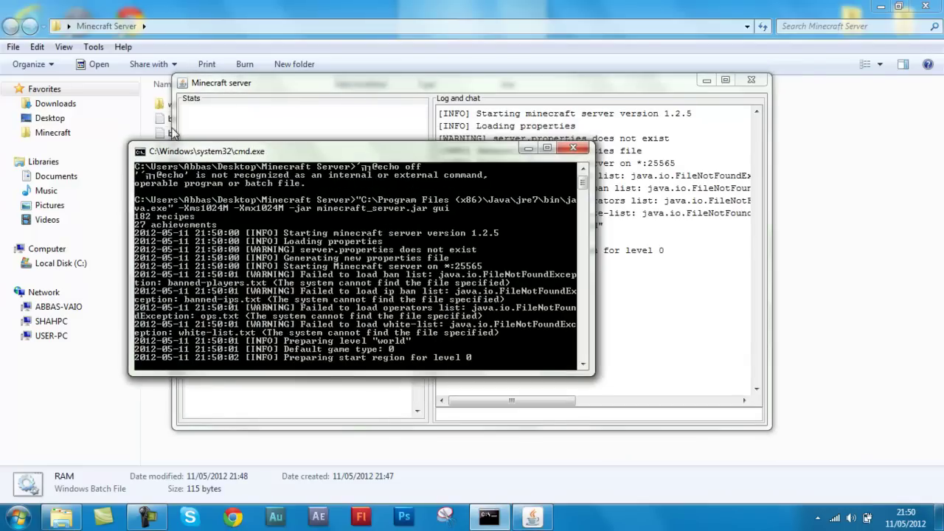
click(546, 147)
click(395, 7)
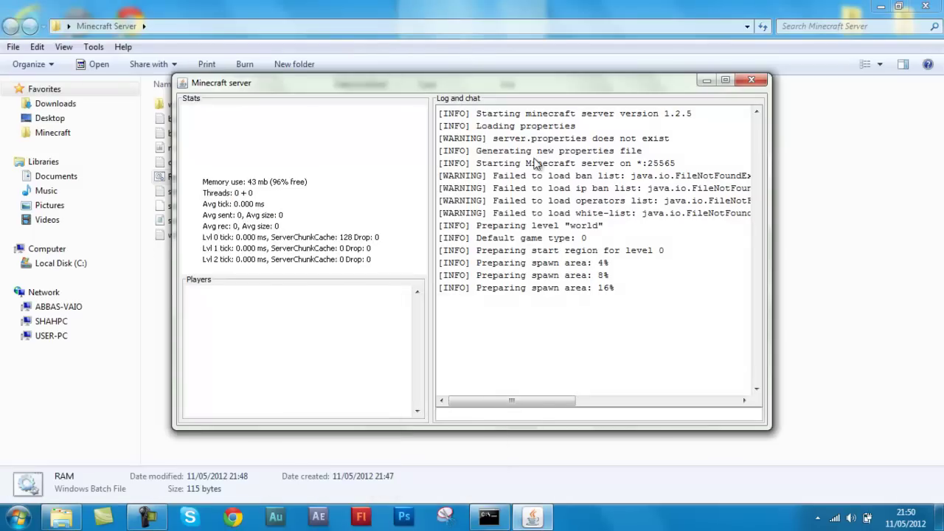
drag(442, 85, 660, 57)
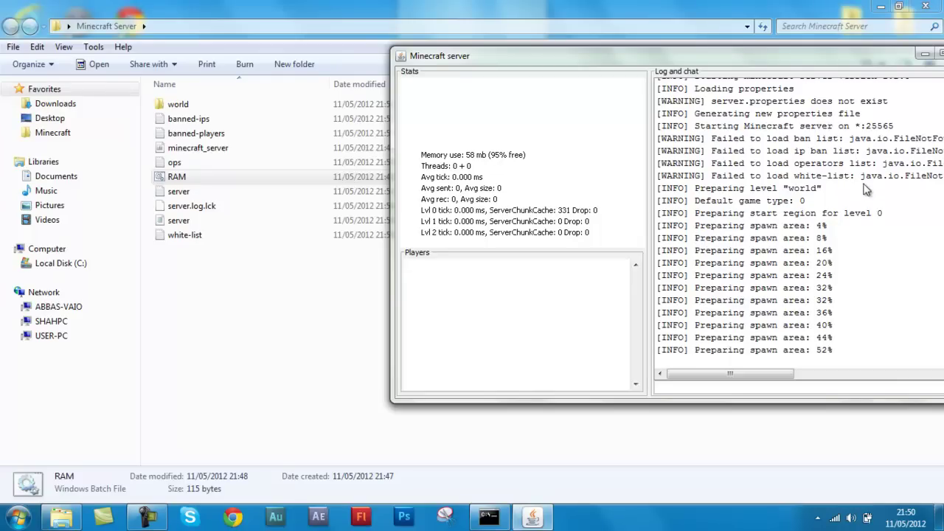
Select the newly generated world, server.properties, ops, ban list and white-list files
drag(253, 267, 262, 89)
click(454, 273)
click(533, 516)
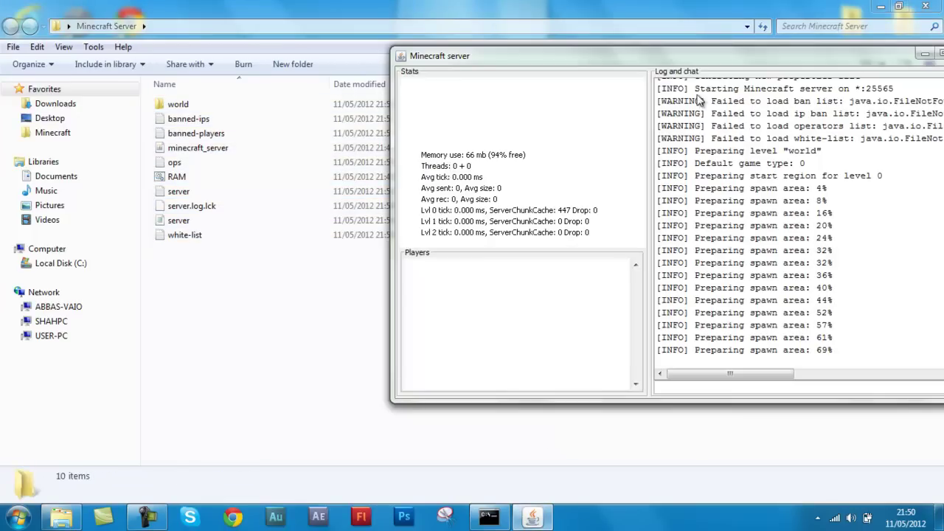
drag(636, 63, 554, 74)
drag(238, 291, 270, 111)
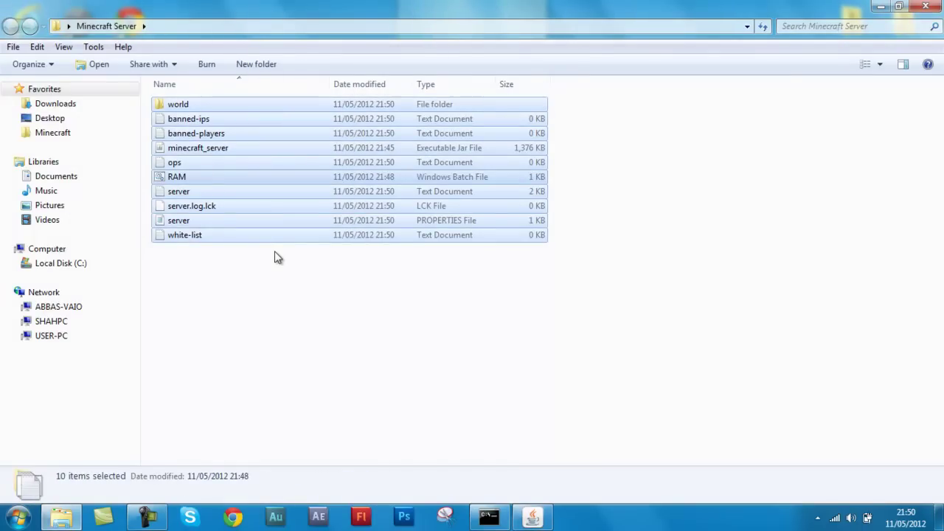
Enter 'stop' in the Minecraft server console so it saves chunks, then close the server window
drag(275, 251, 250, 195)
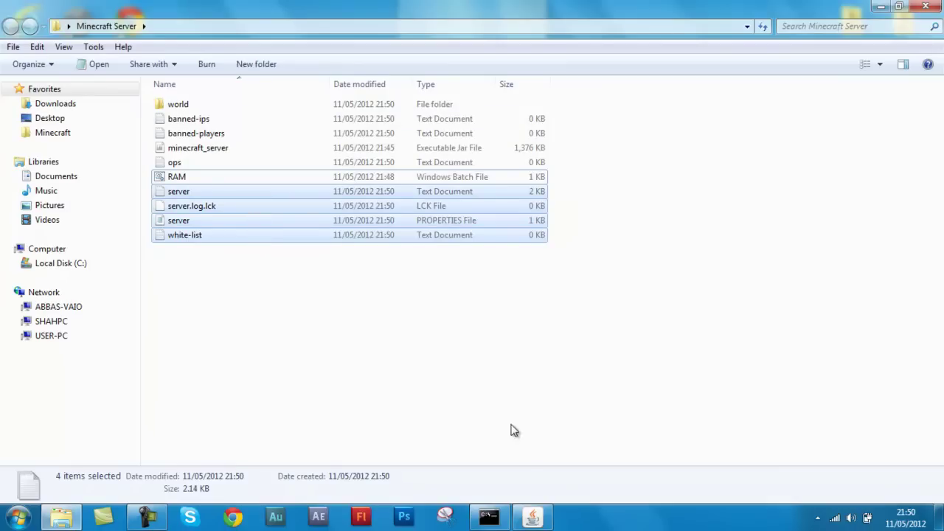
click(533, 516)
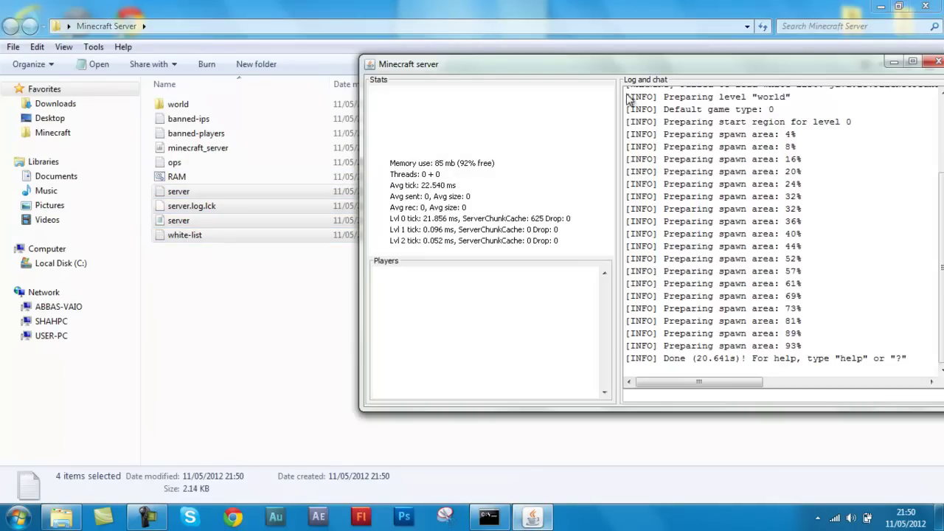
drag(594, 59, 519, 59)
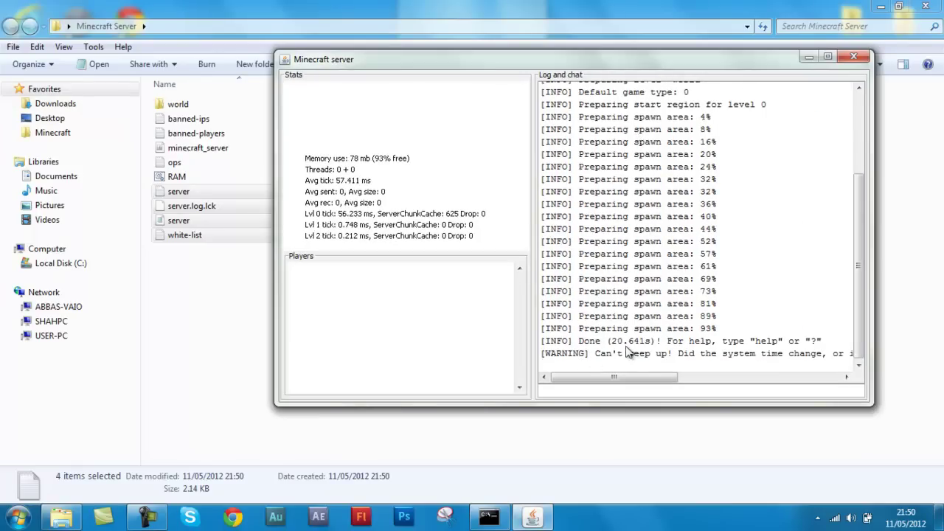
click(634, 388)
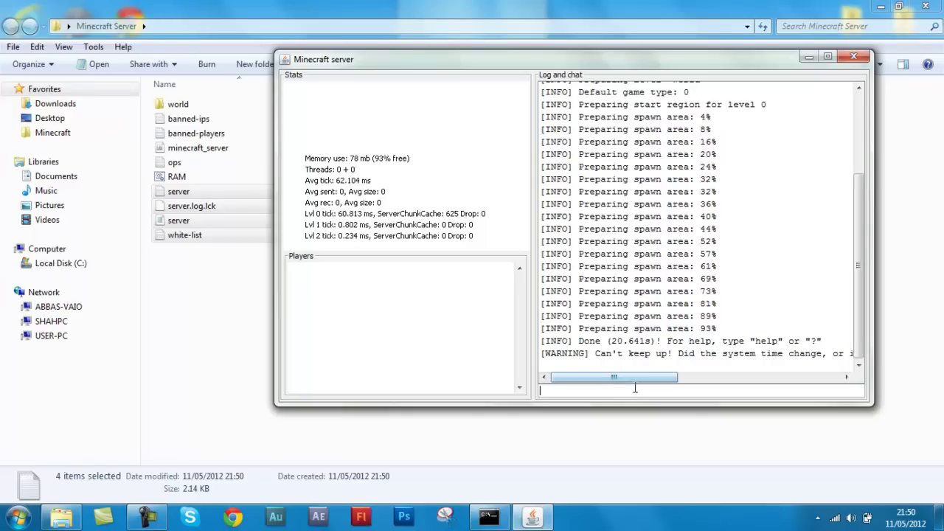
text(stop)
key(Return)
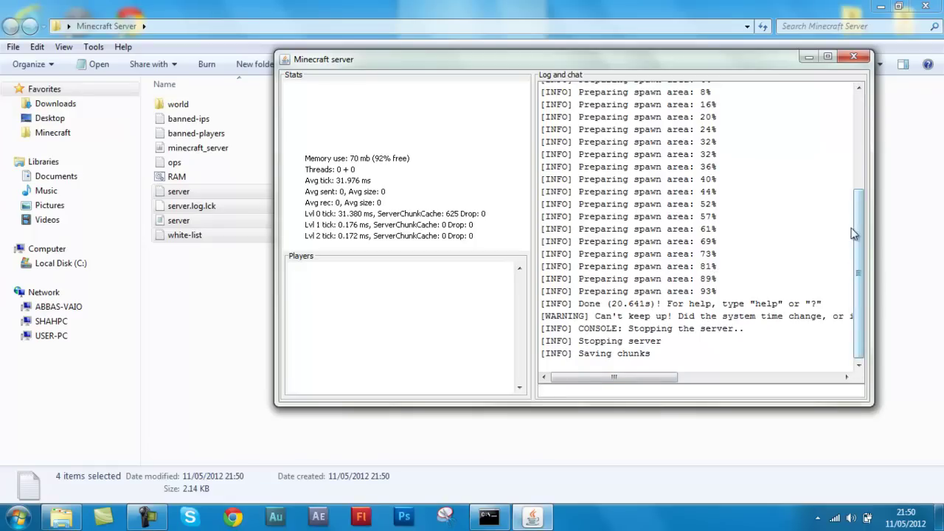
click(860, 54)
drag(421, 308, 341, 275)
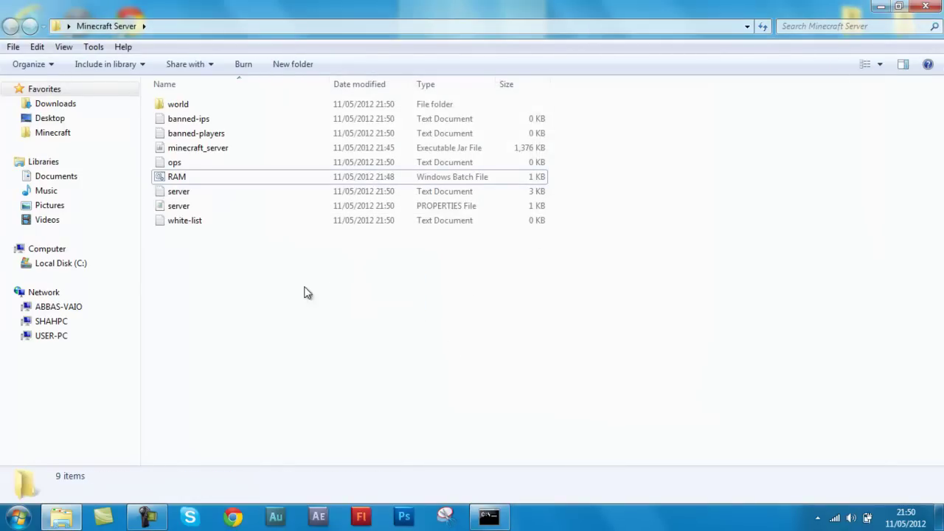
Relaunch the server from RAM.bat, then End Task it in Task Manager and close cmd
double_click(202, 177)
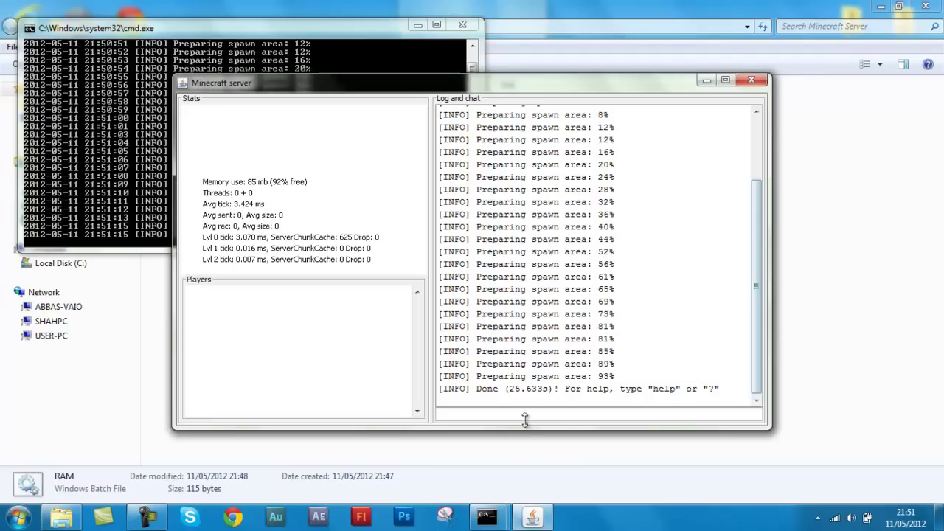
right_click(591, 518)
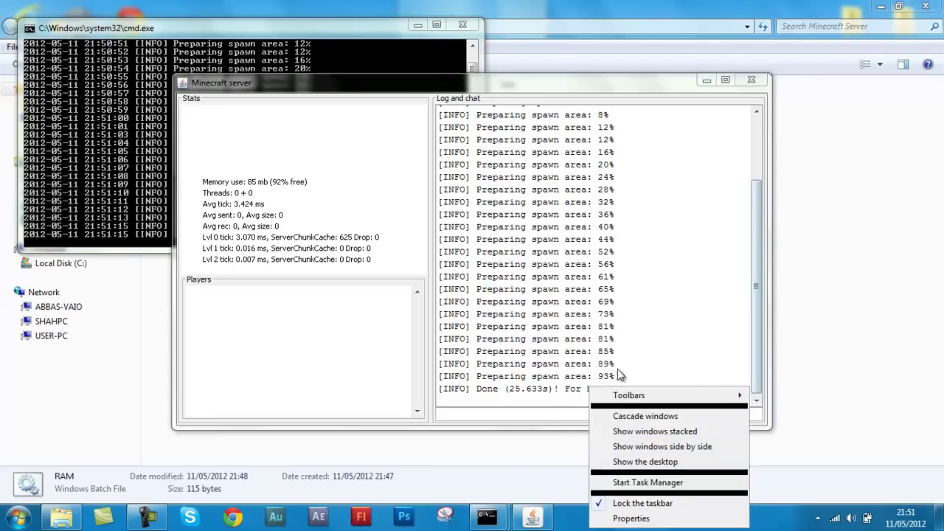
click(631, 480)
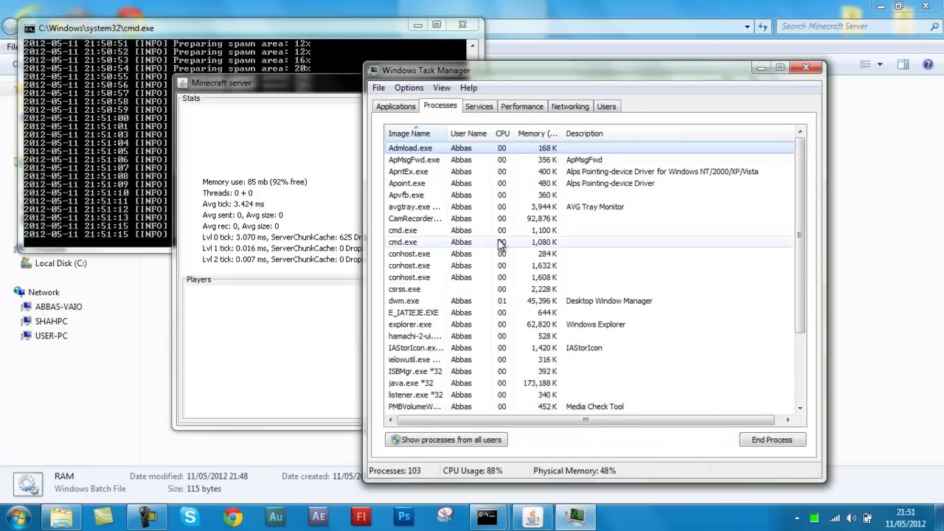
click(412, 107)
click(426, 182)
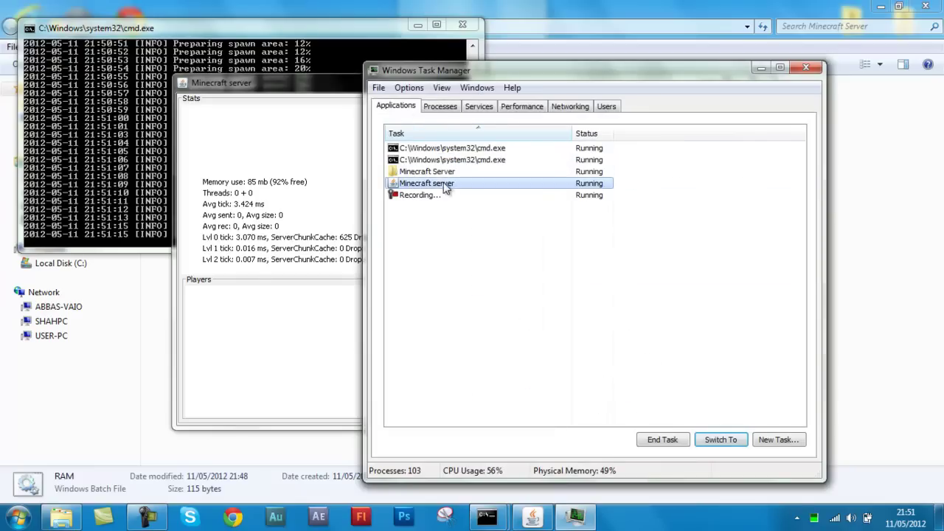
click(662, 440)
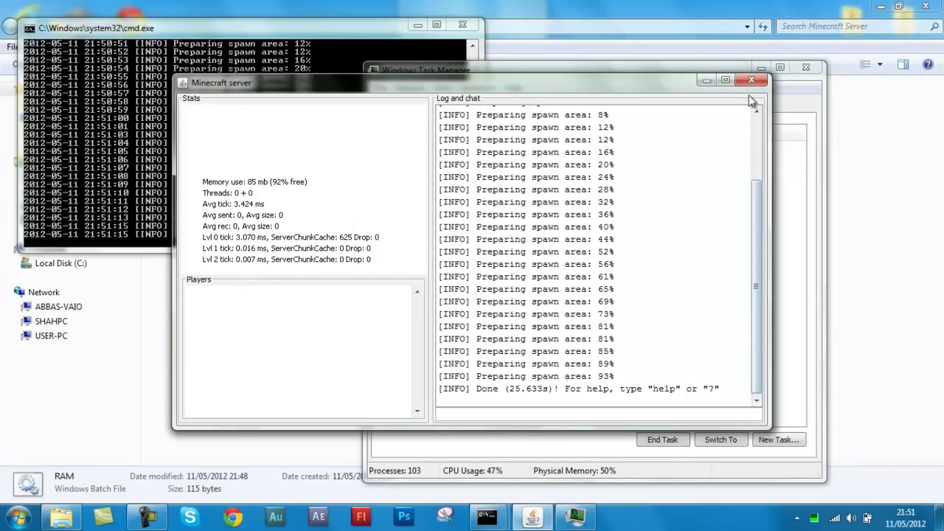
click(751, 80)
click(462, 26)
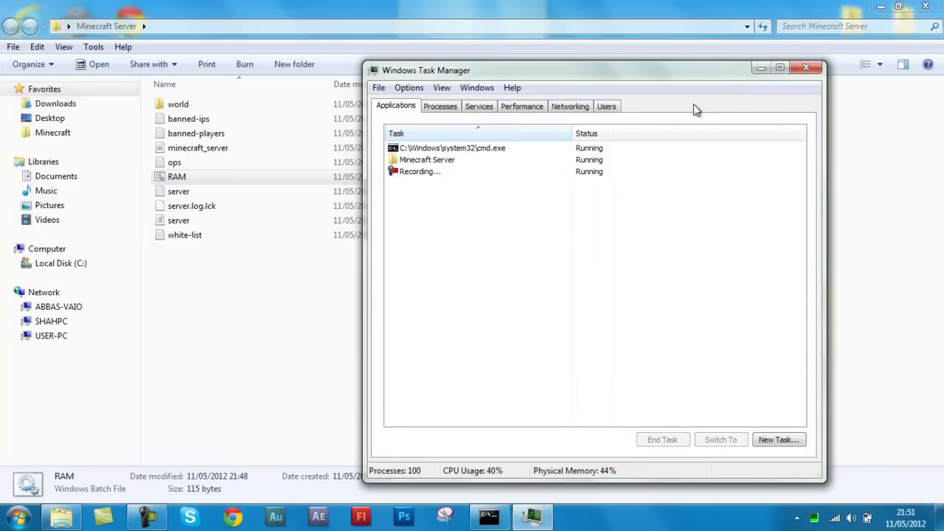
click(799, 70)
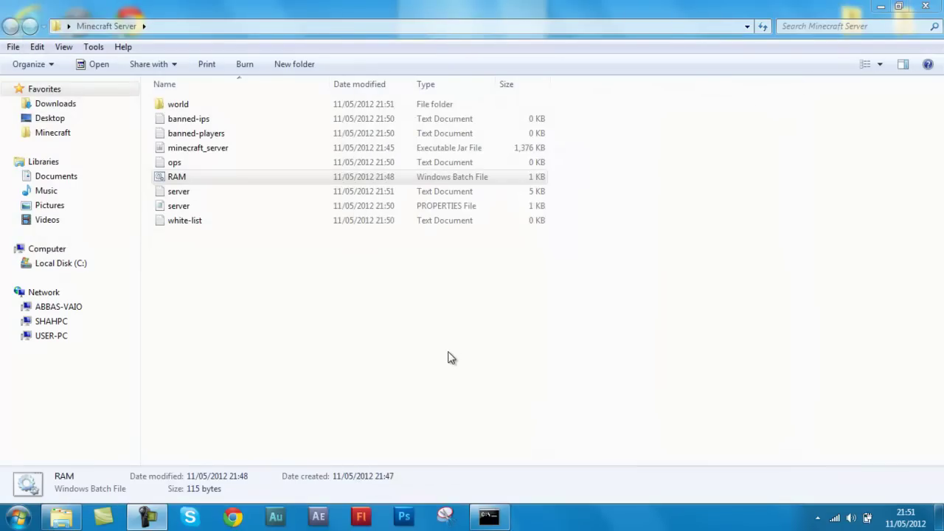
Launch LogMeIn Hamachi from a Start menu search for 'hamachi'
drag(225, 275, 217, 87)
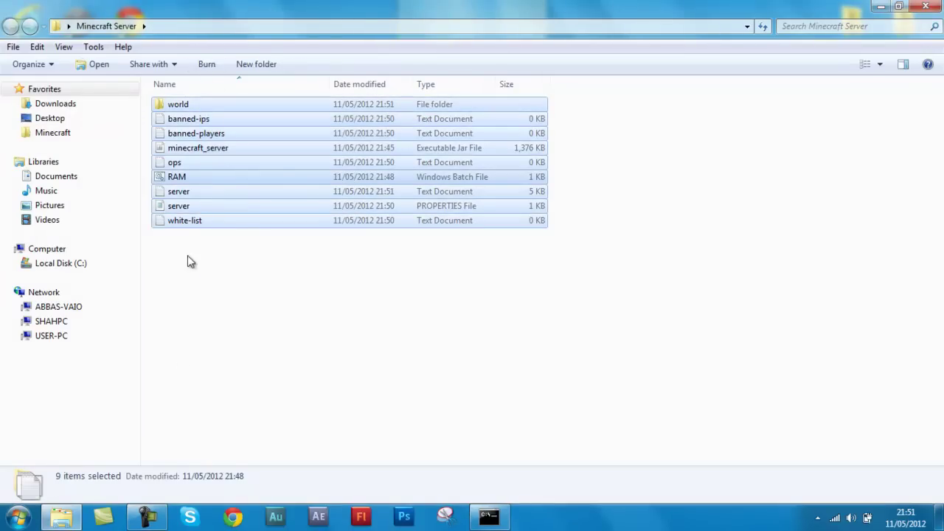
key(super)
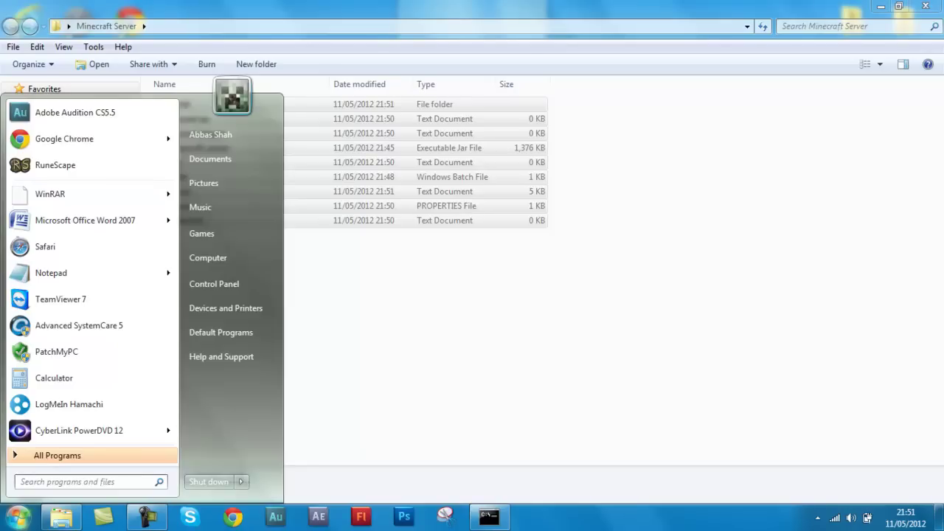
text(hamachi)
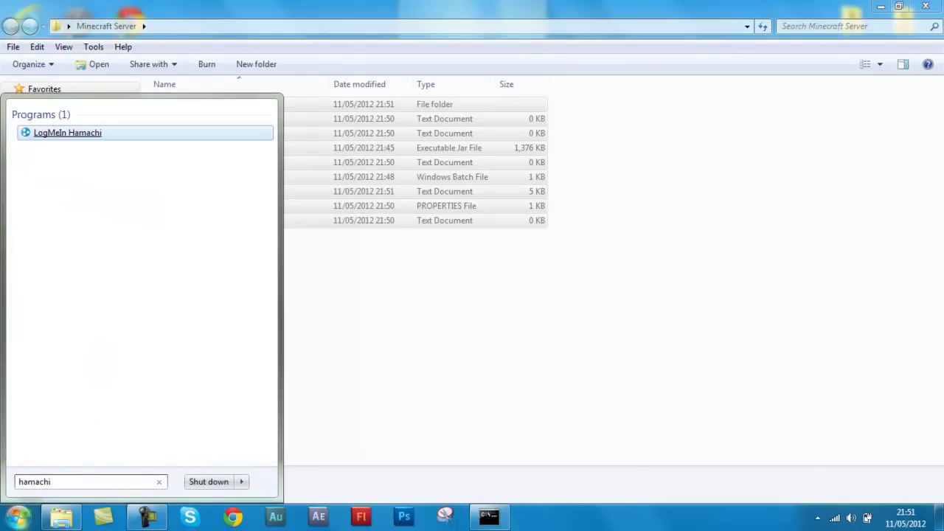
key(Return)
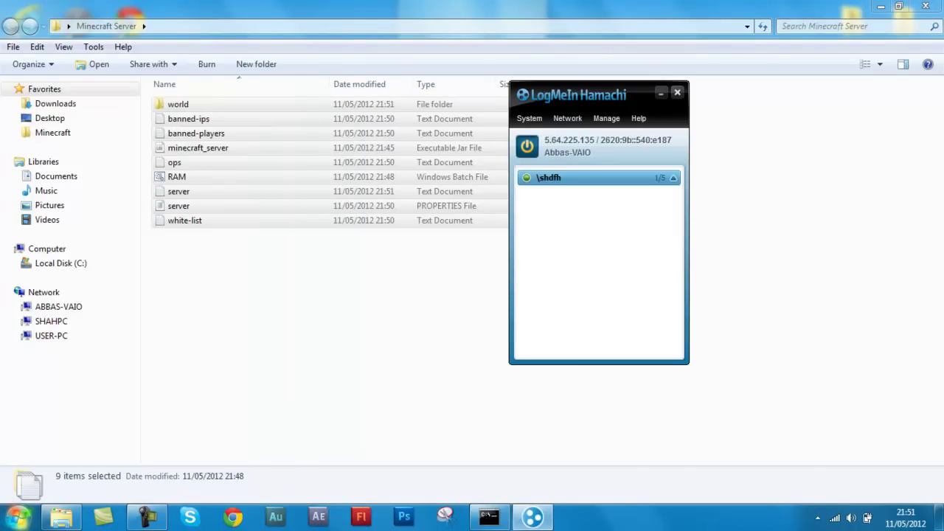
Delete the \shdfh network permanently, then toggle Hamachi offline and back online
right_click(614, 187)
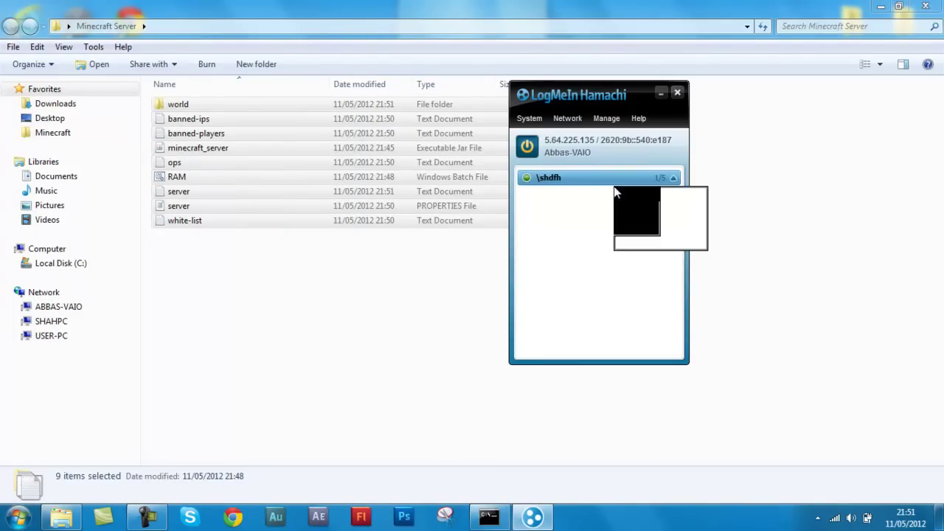
right_click(600, 178)
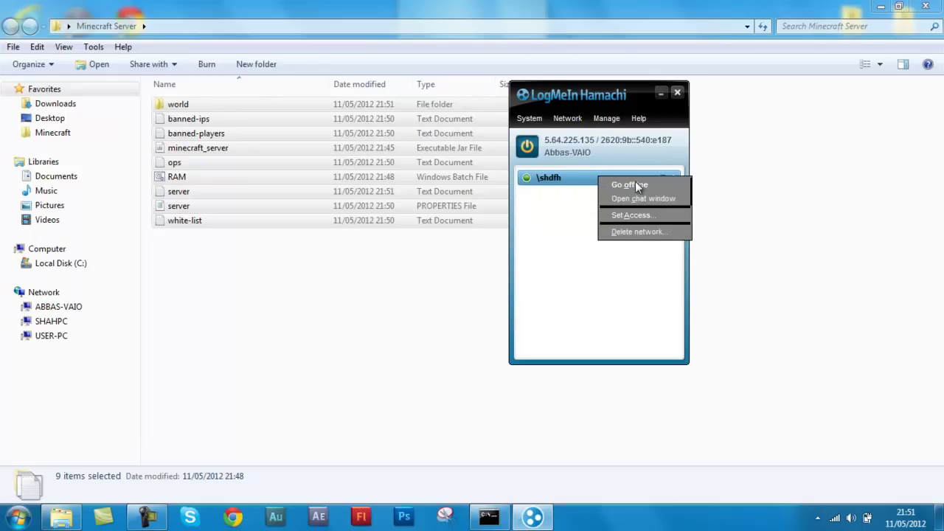
click(645, 232)
click(443, 276)
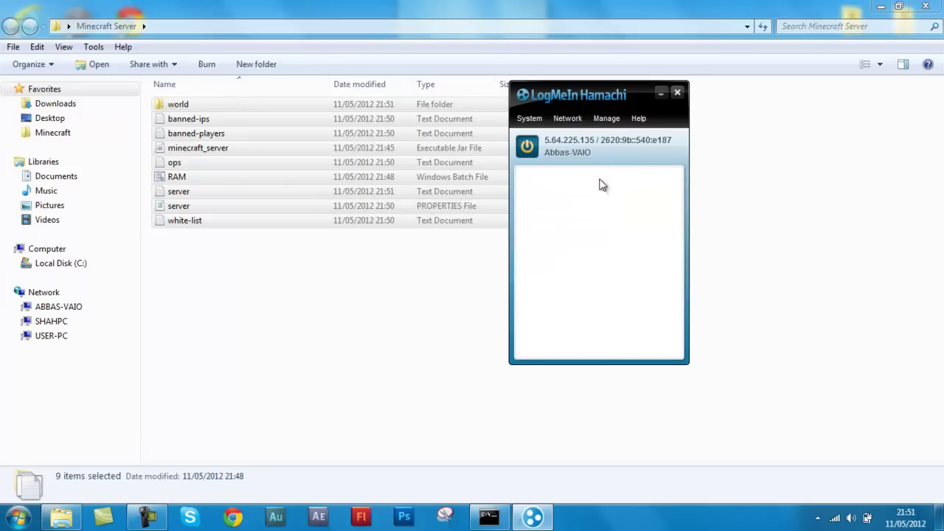
click(527, 146)
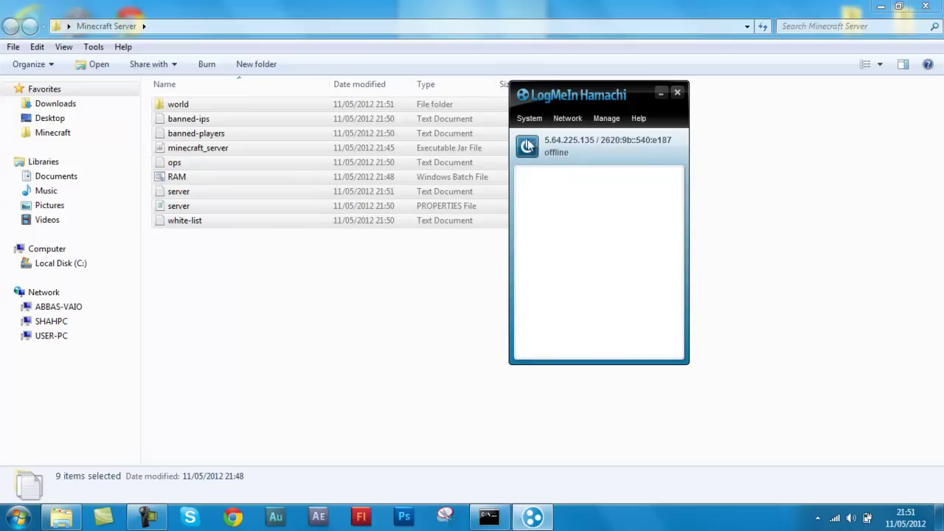
click(527, 146)
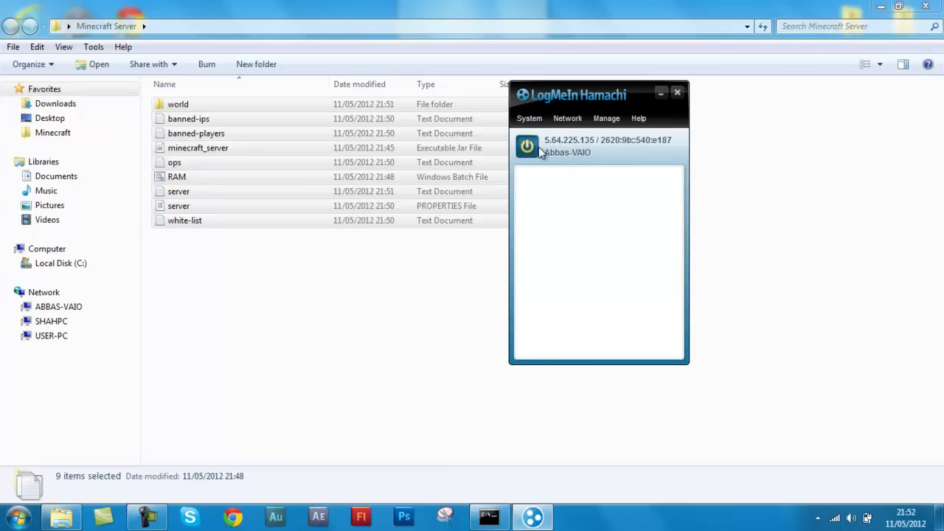
Create a new password-protected Hamachi network, appending 65 to the ID when the first was taken
click(561, 122)
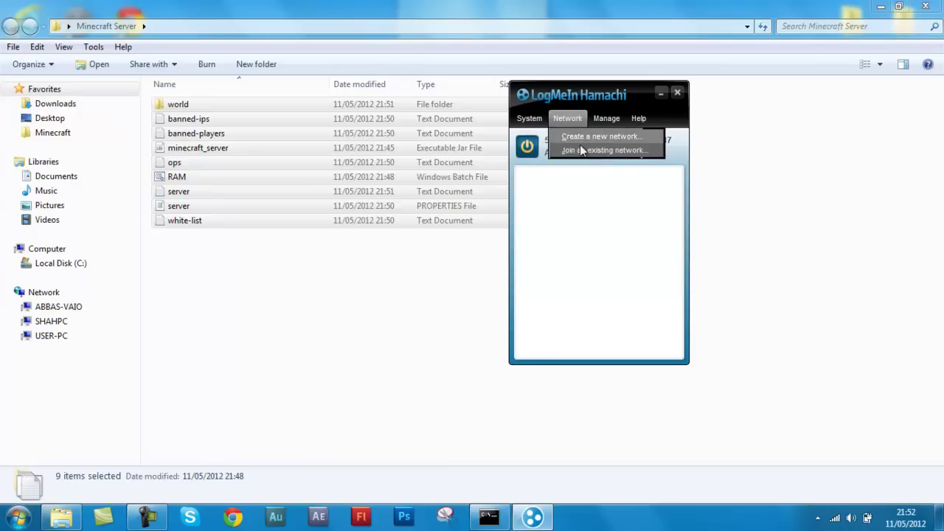
click(585, 140)
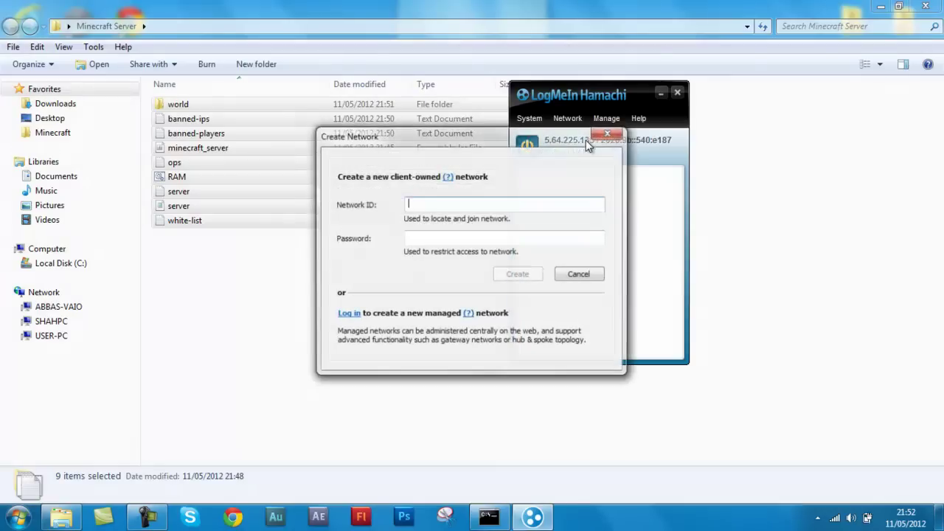
text(abbas12345)
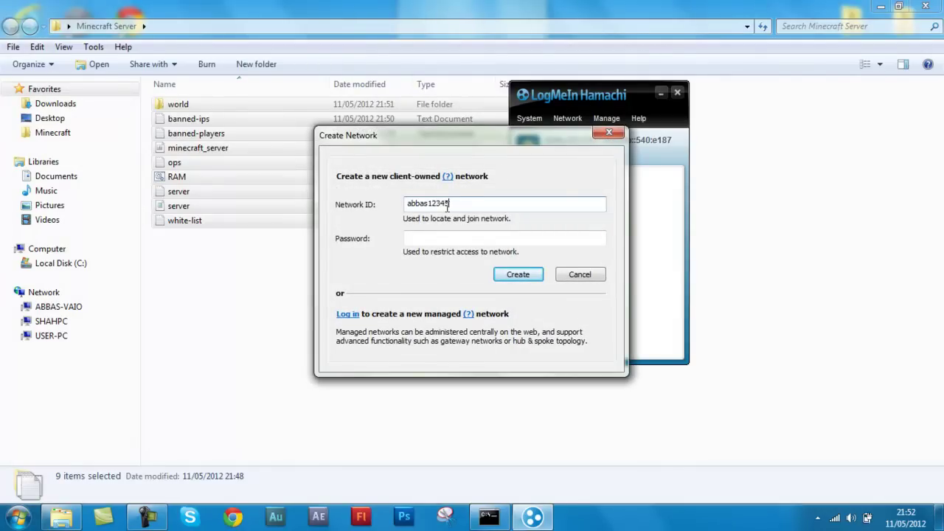
click(415, 237)
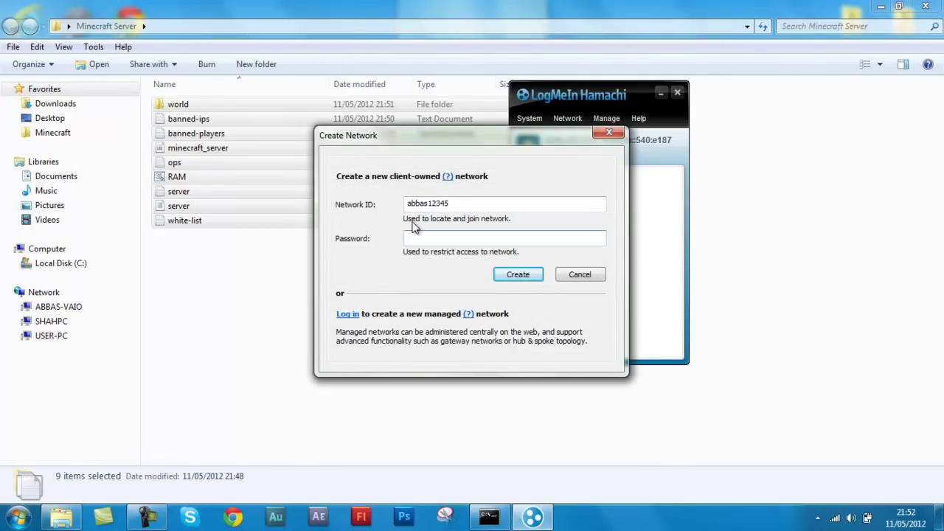
click(519, 275)
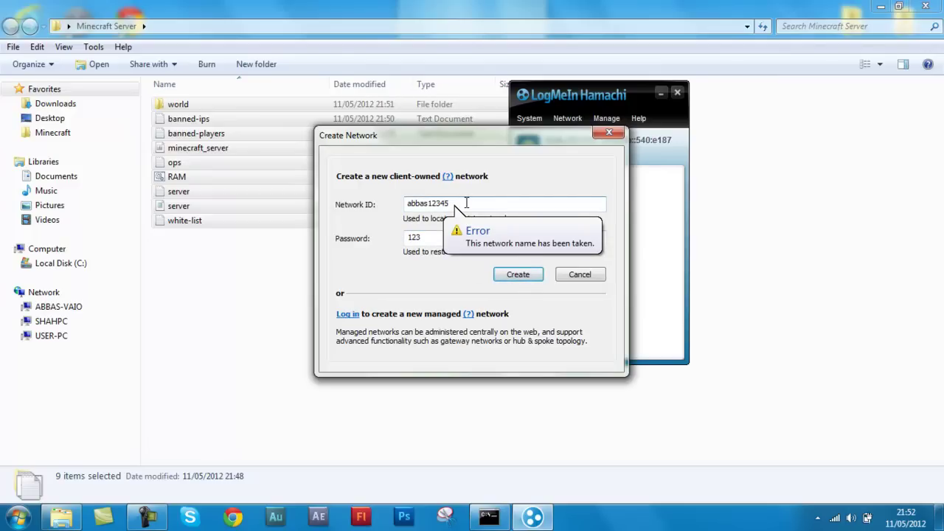
click(466, 203)
text(65)
click(515, 276)
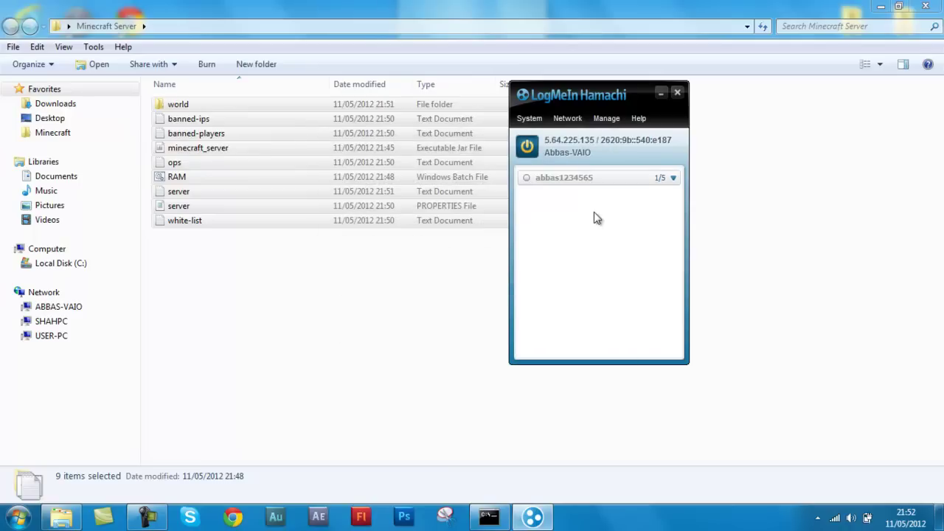
Expand the new network's details, then close Hamachi and the Minecraft Server folder
click(673, 181)
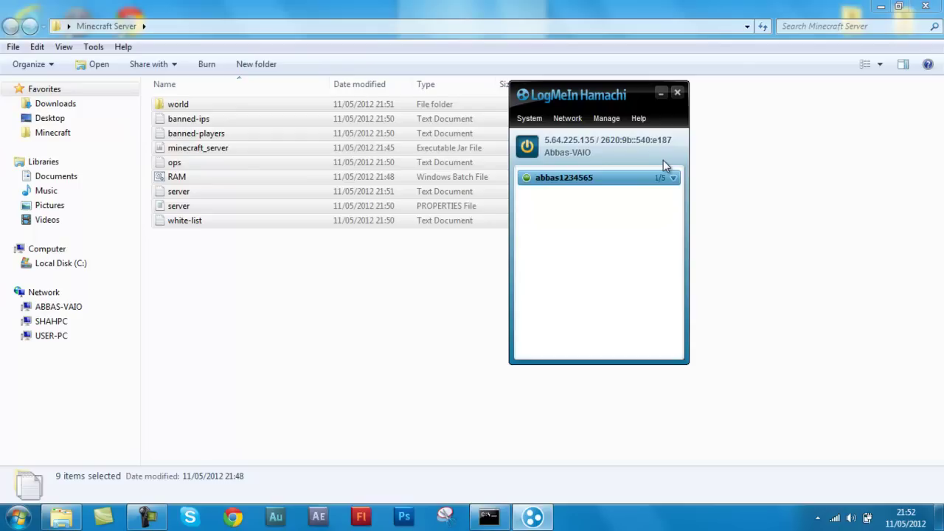
click(670, 182)
click(677, 92)
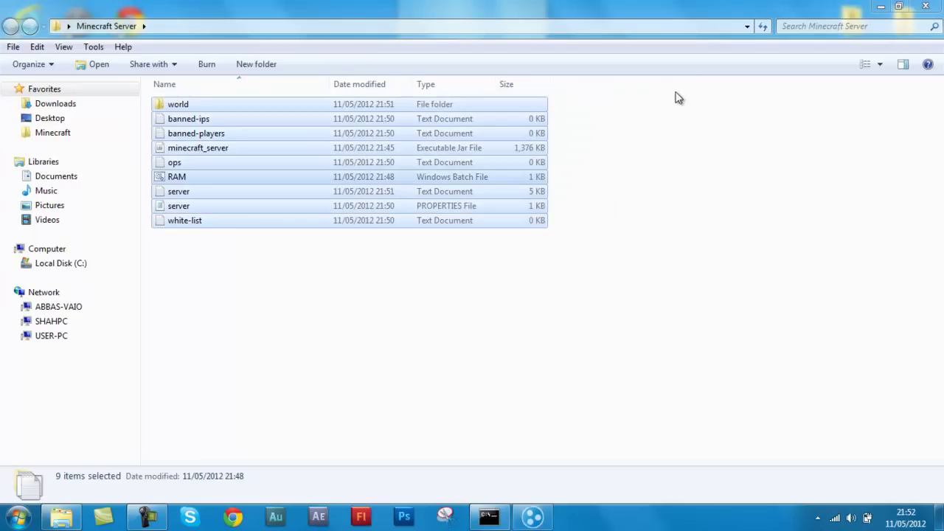
click(923, 6)
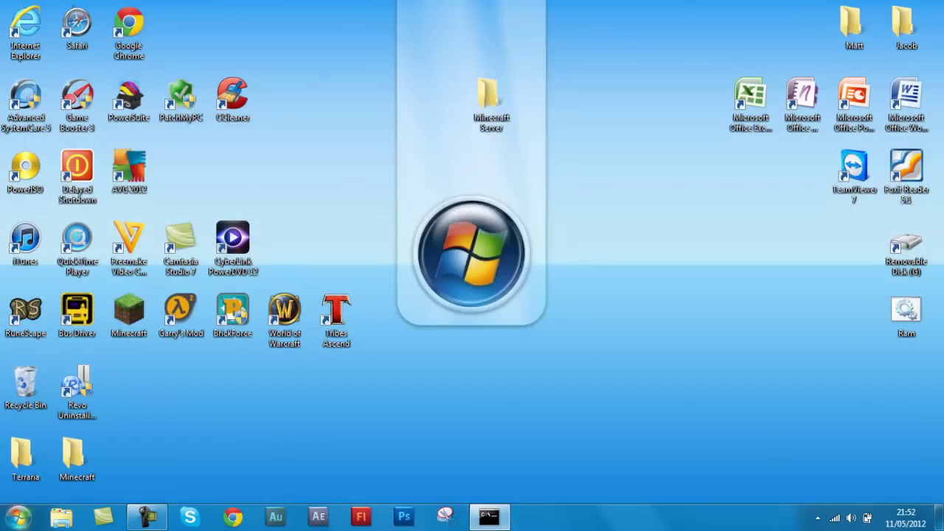
Reopen LogMeIn Hamachi from the Start menu search results
key(super)
text(hma)
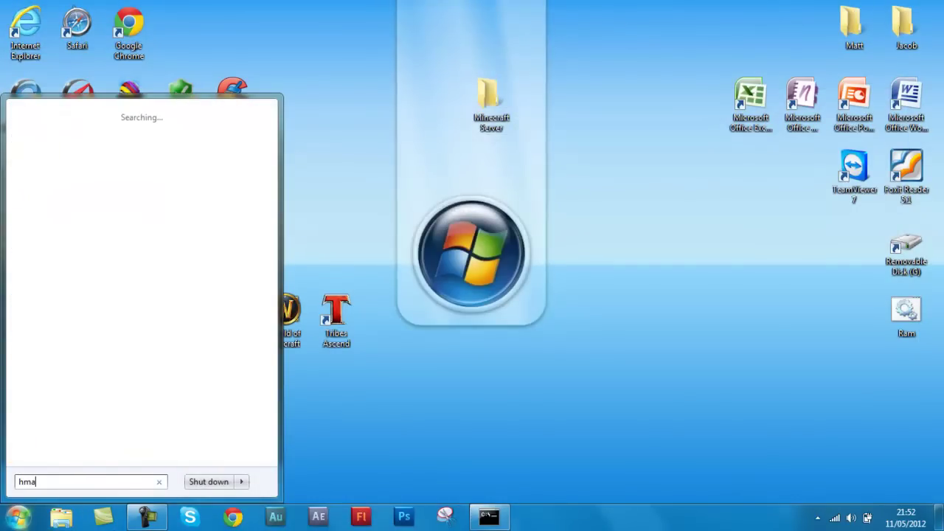
text(amachi)
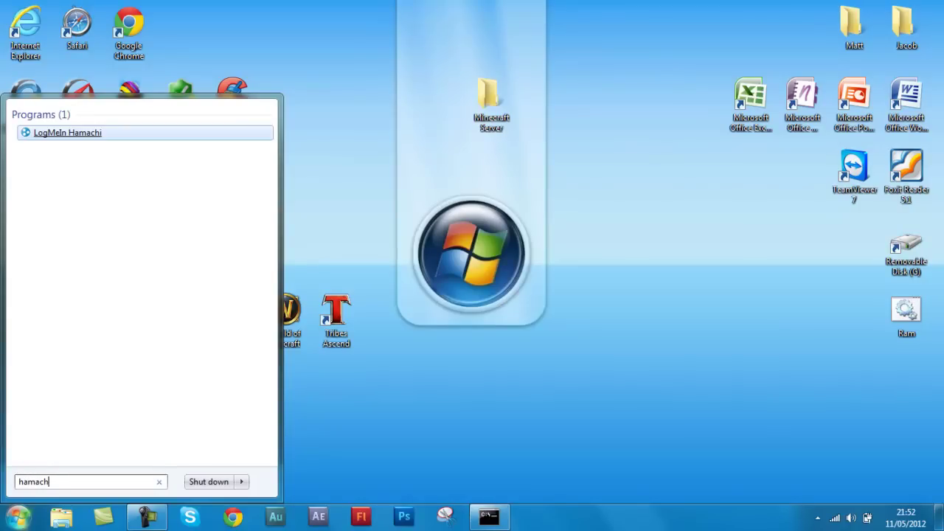
click(74, 143)
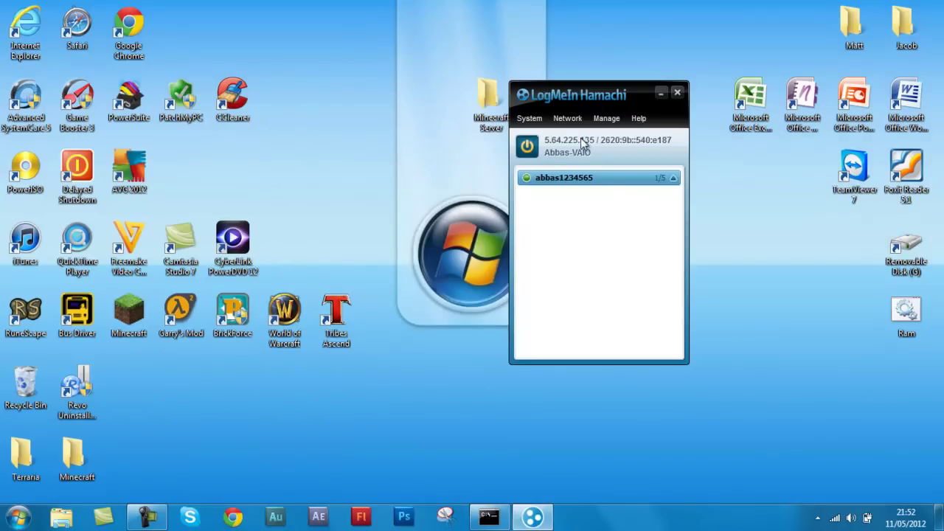
Try joining the new network by entering its ID and password, then dismiss the refusal dialog
click(566, 120)
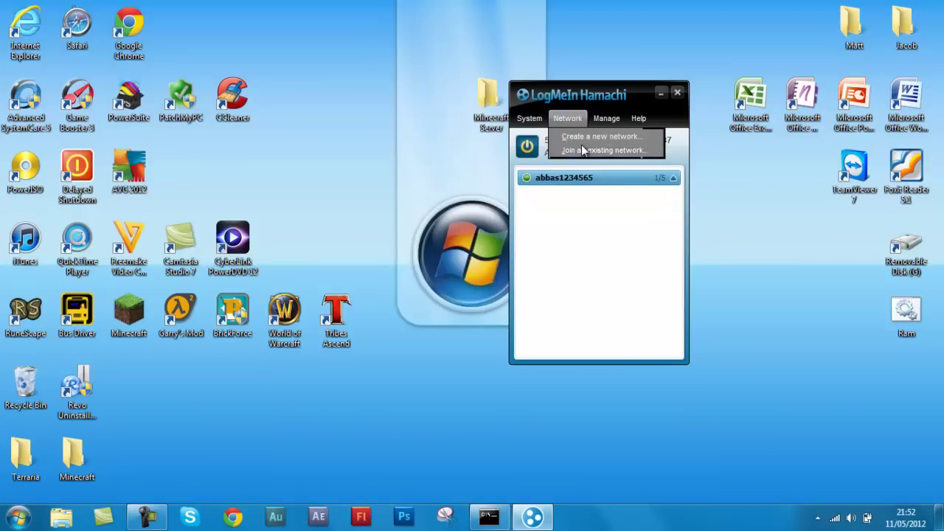
click(582, 151)
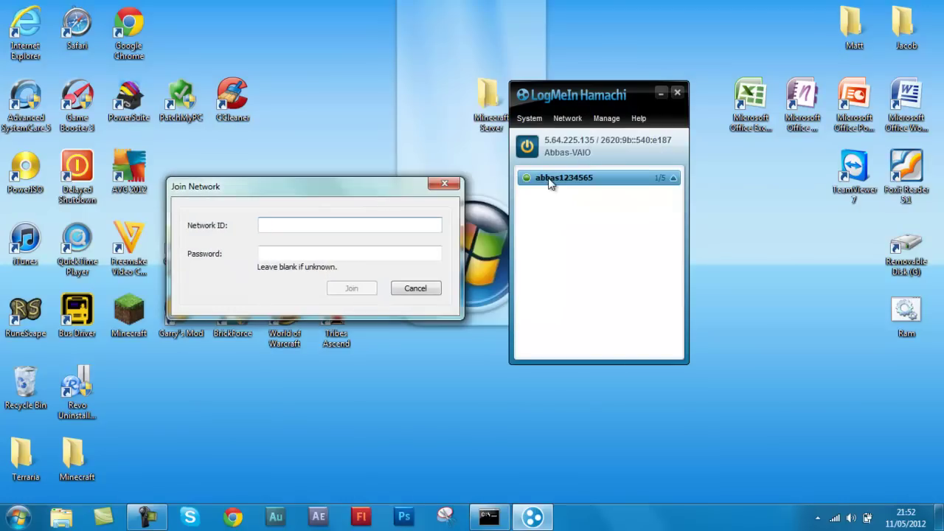
text(abba)
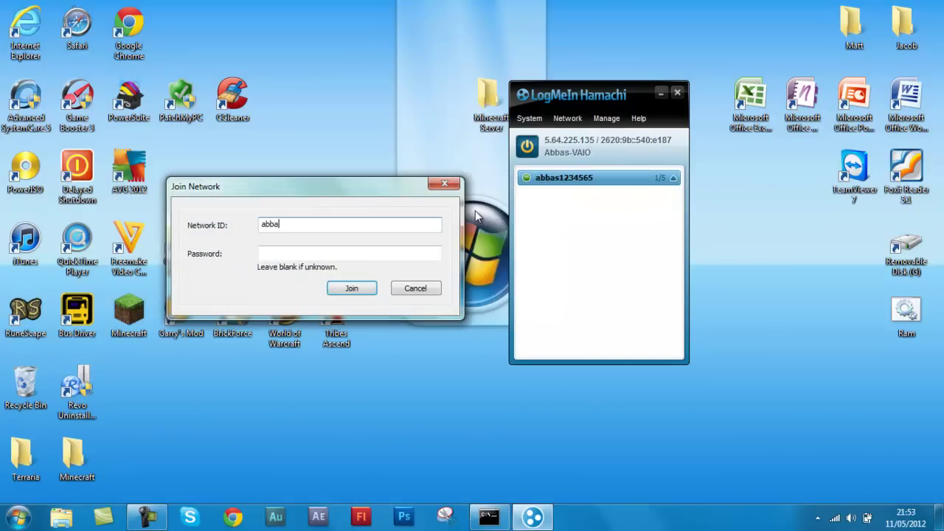
text(s1234565)
click(347, 255)
click(349, 253)
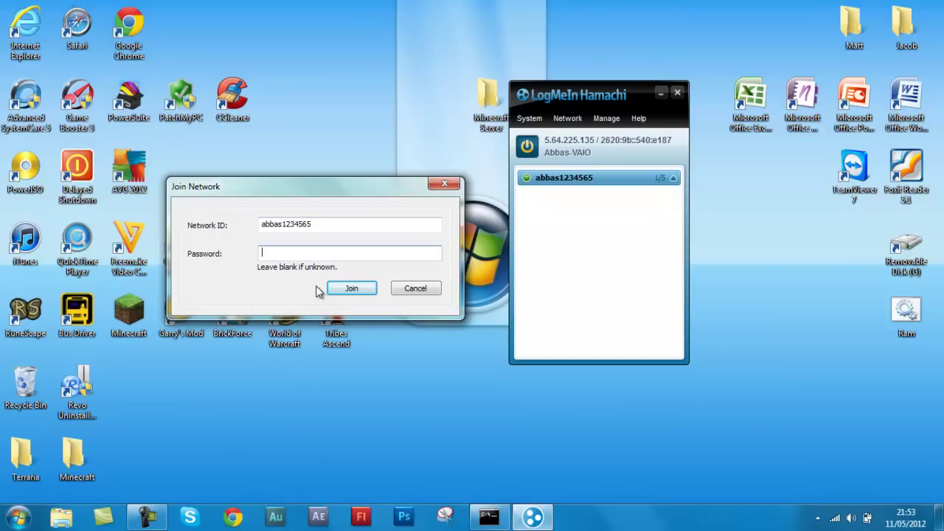
text(•••)
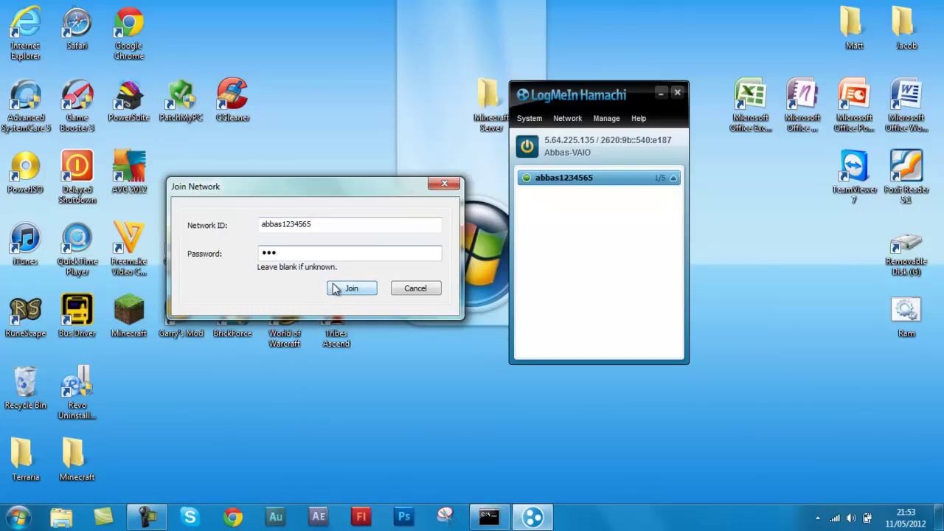
click(333, 288)
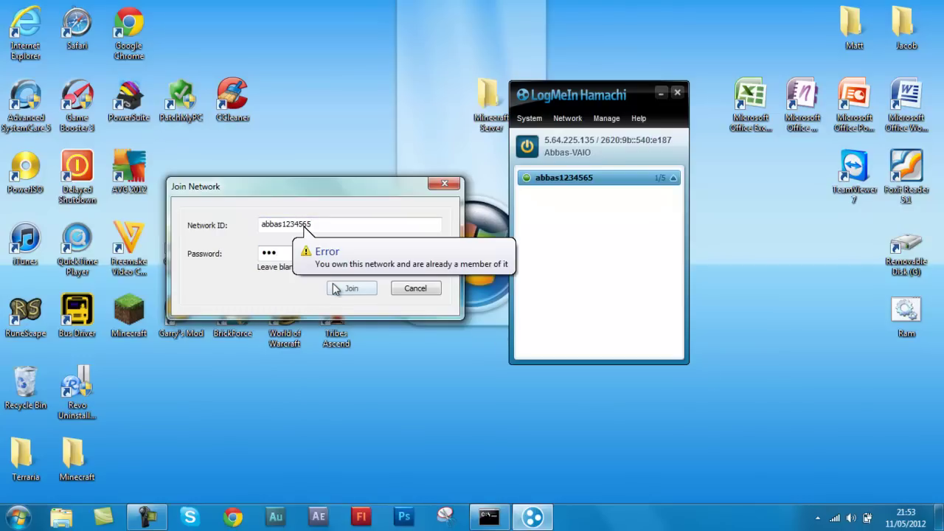
click(445, 183)
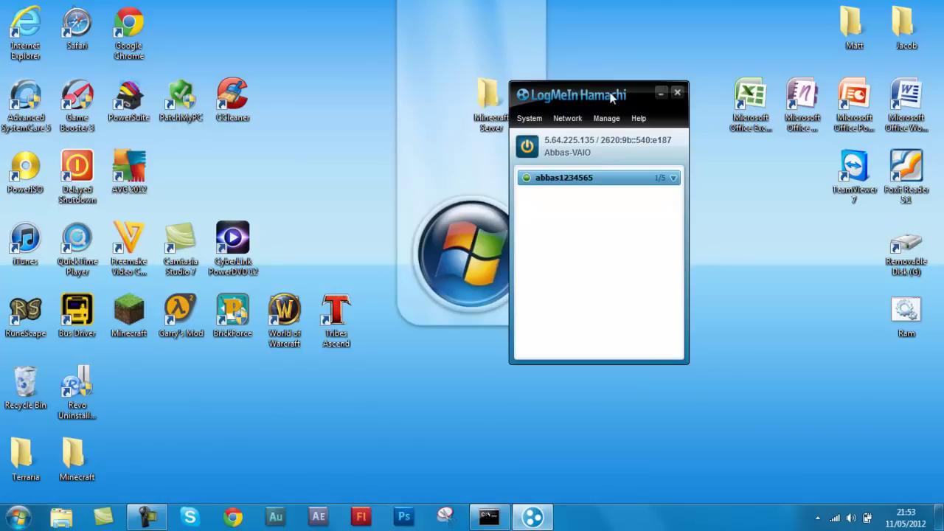
Launch Minecraft past the security warning and run the Ram launcher
drag(610, 98, 678, 50)
key(super)
key(super)
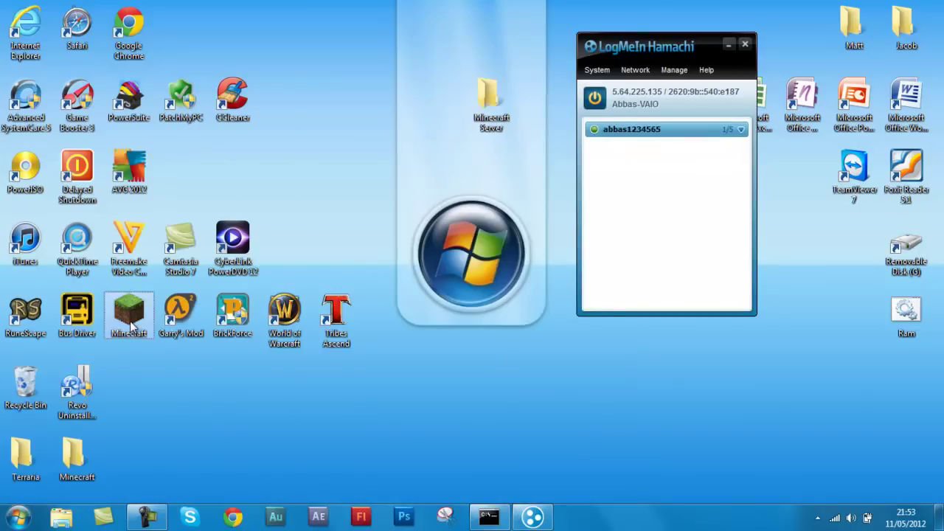
double_click(132, 314)
click(565, 270)
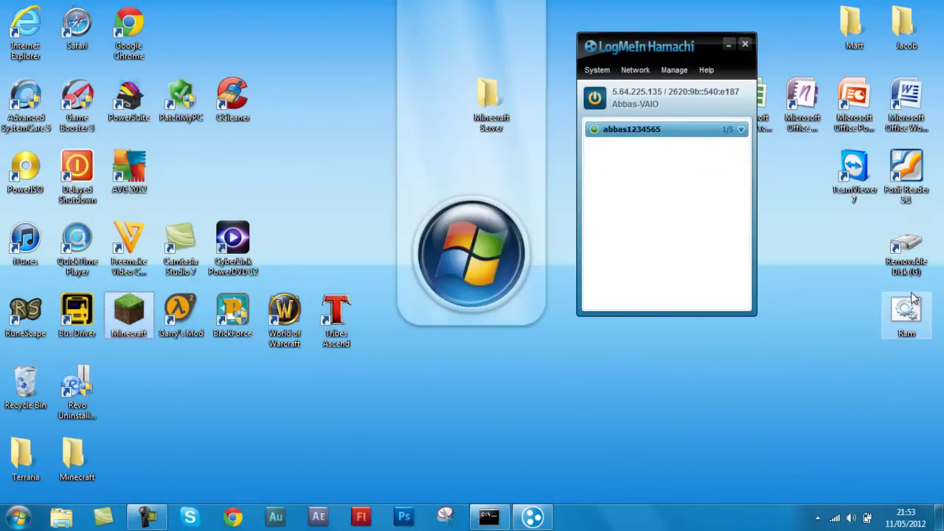
double_click(914, 298)
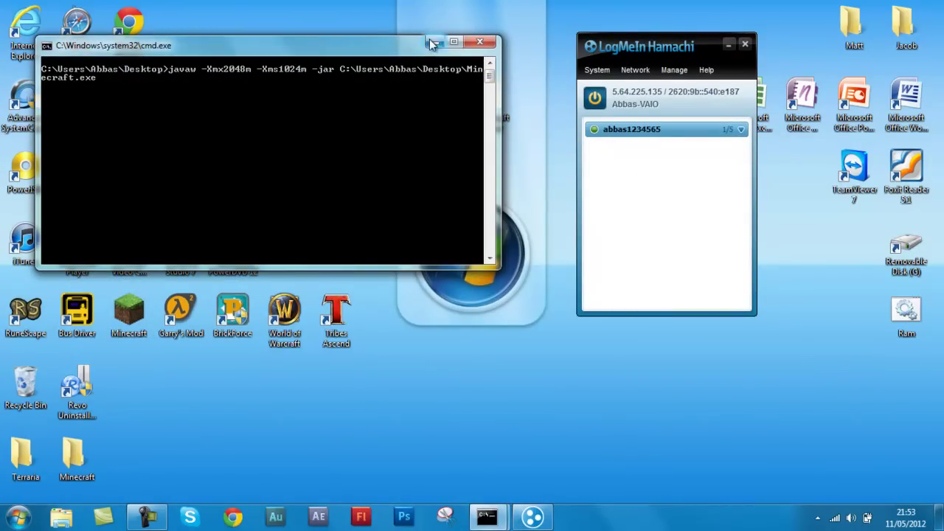
click(434, 42)
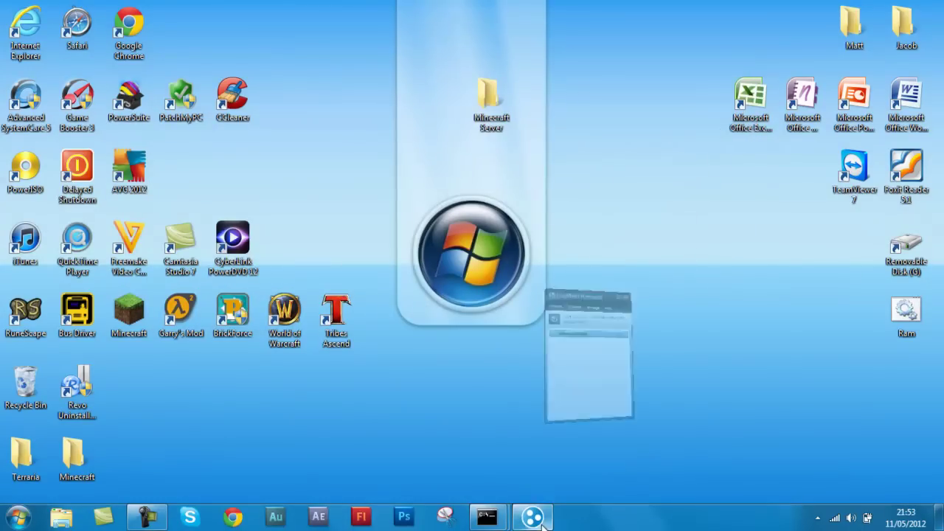
Log in to the Minecraft Launcher so the game starts loading
mouse_move(491, 520)
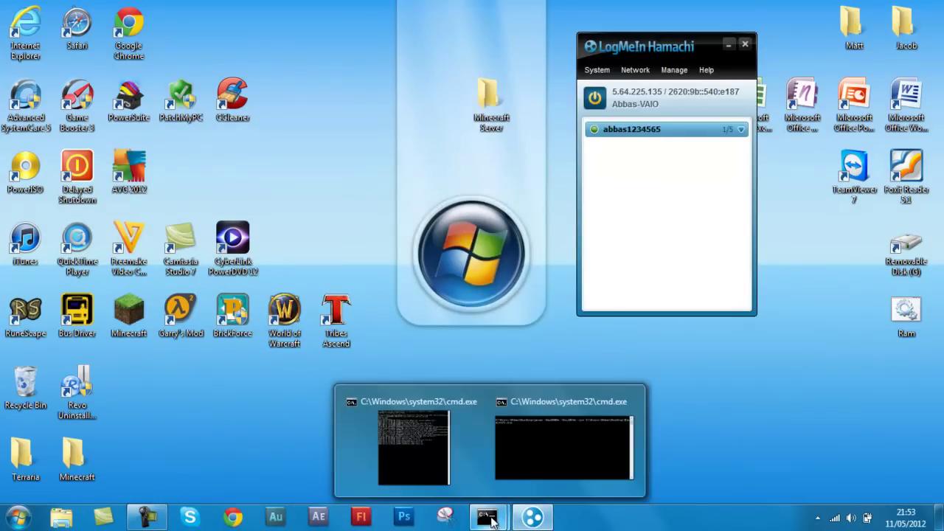
click(433, 455)
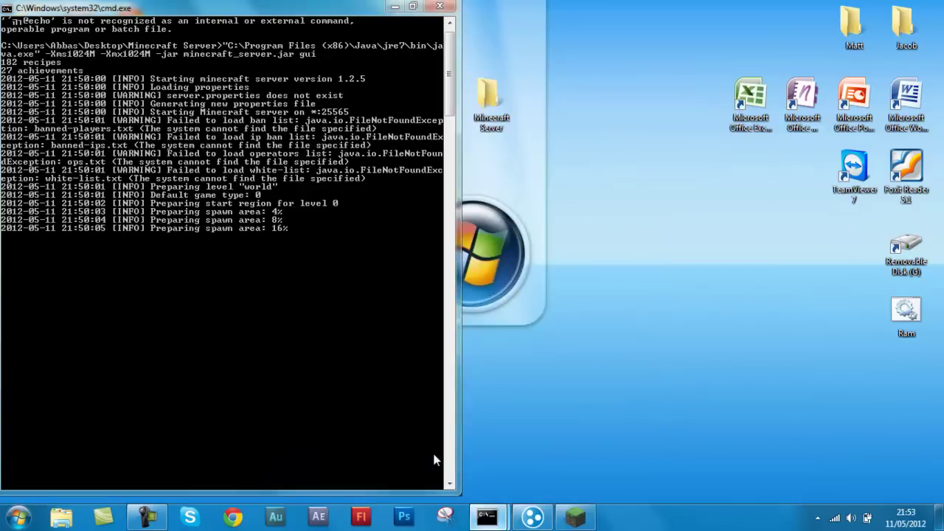
click(396, 6)
click(734, 392)
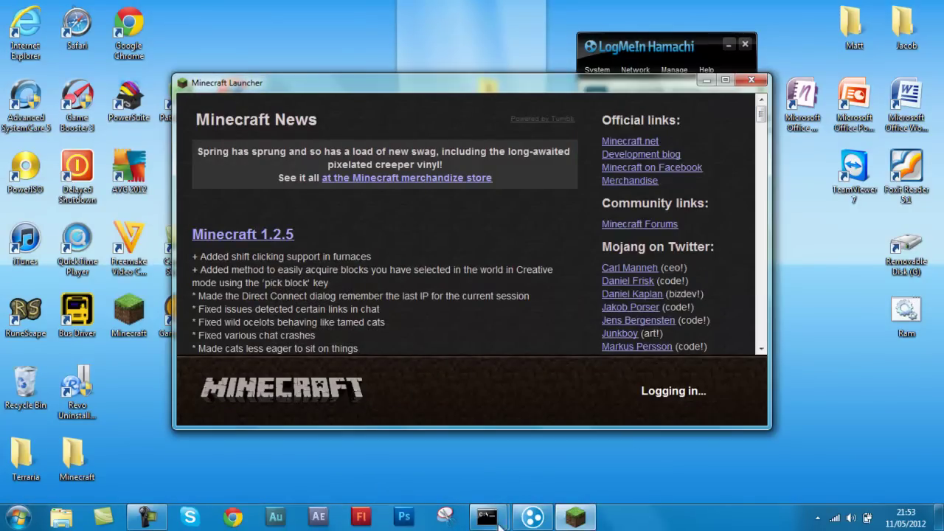
Close the finished server console with Enter
mouse_move(486, 516)
click(437, 470)
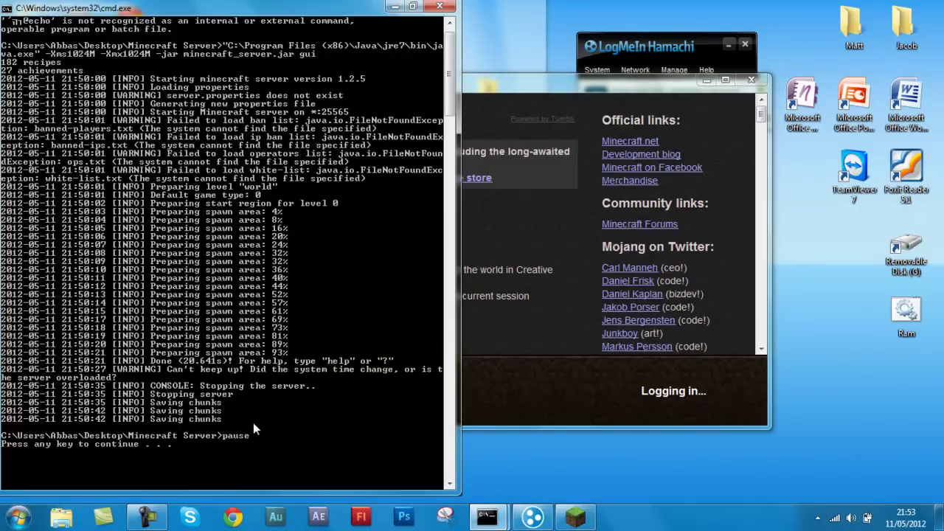
key(Return)
click(18, 516)
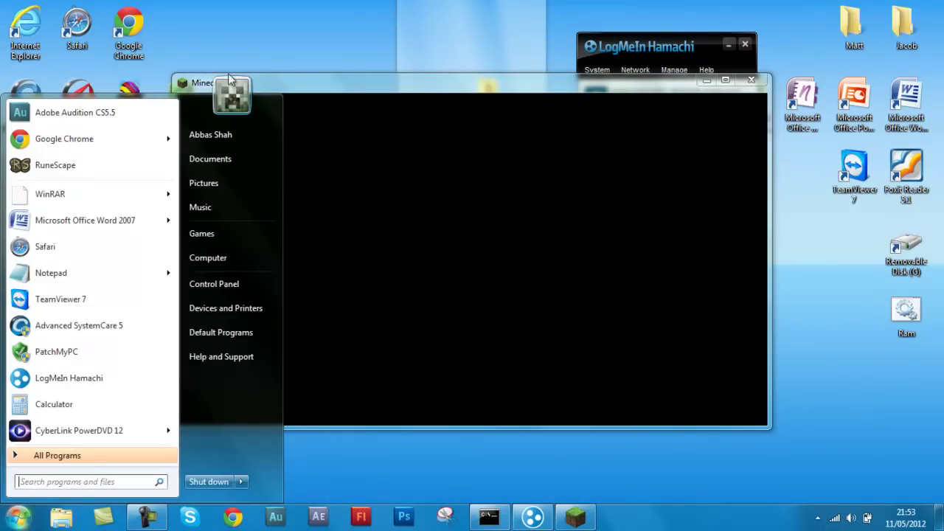
click(459, 91)
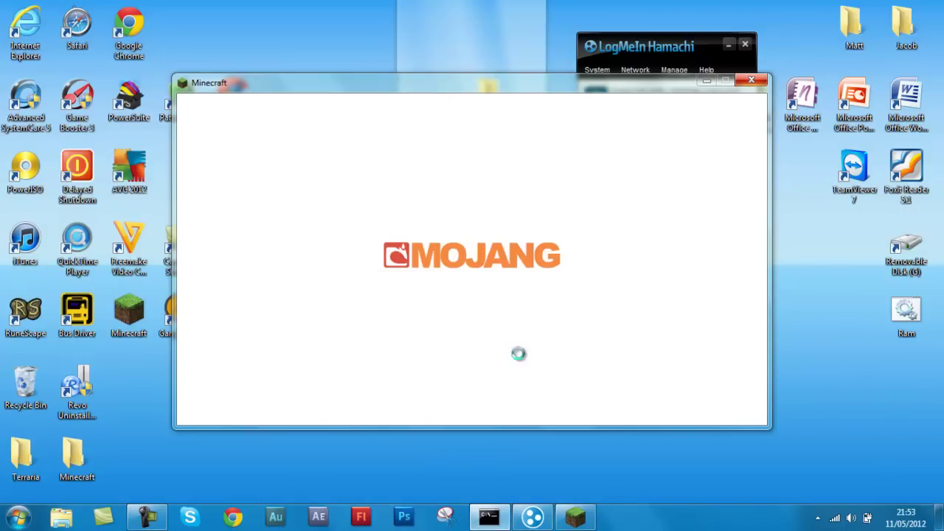
Run RAM.bat from the Minecraft Server folder until the server loads, then minimize cmd and Explorer
click(939, 517)
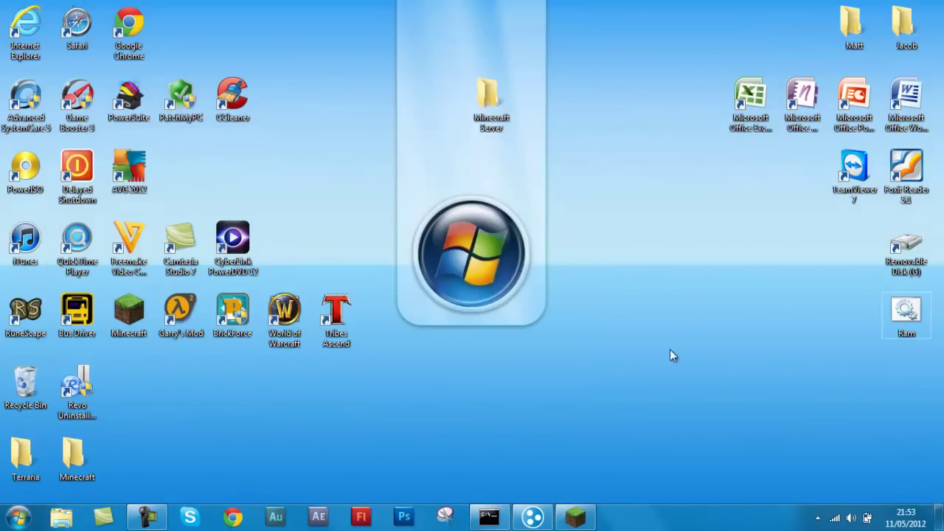
double_click(493, 103)
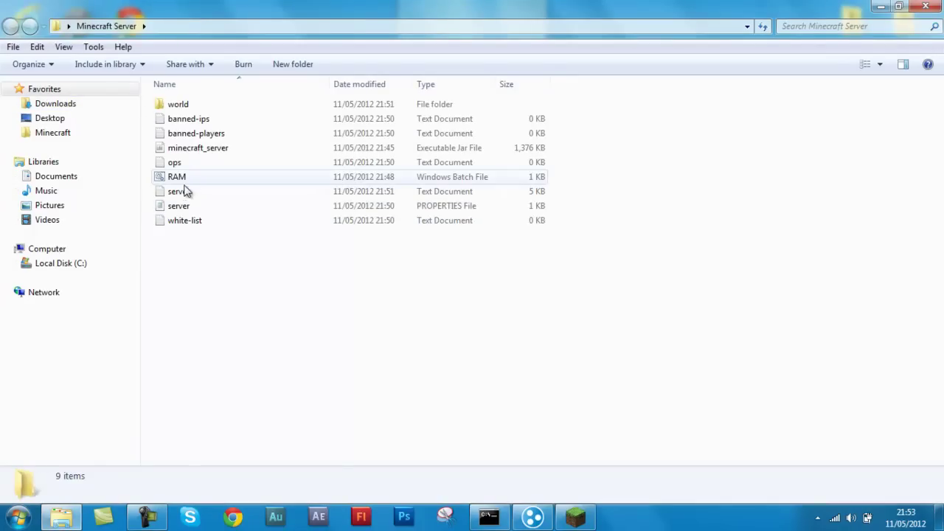
double_click(182, 179)
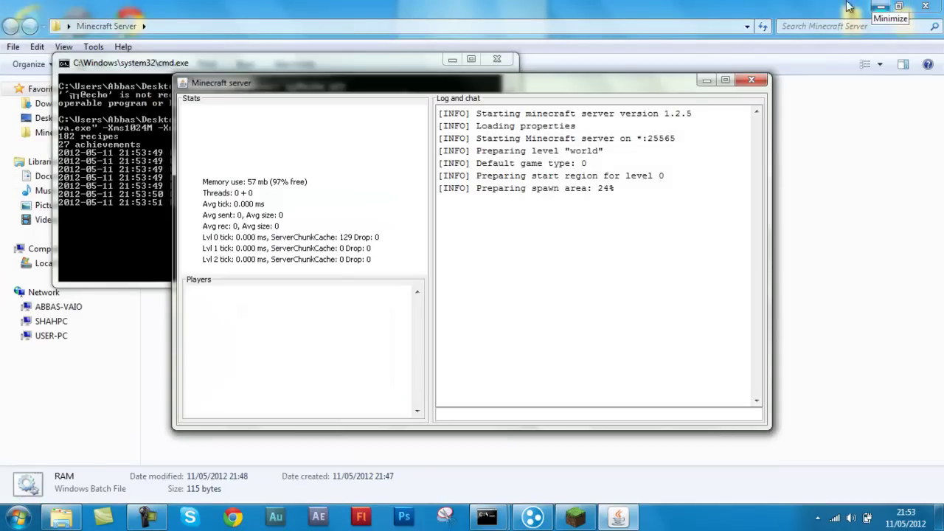
click(705, 80)
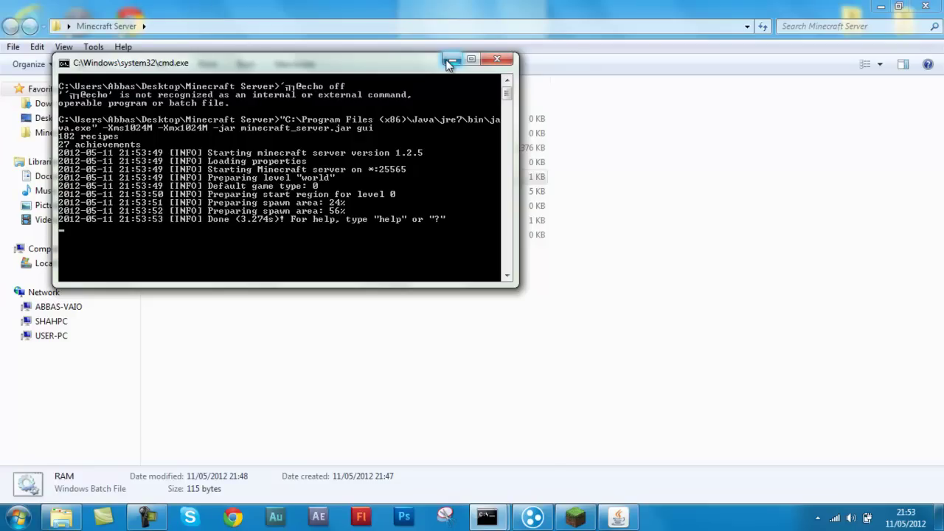
click(449, 61)
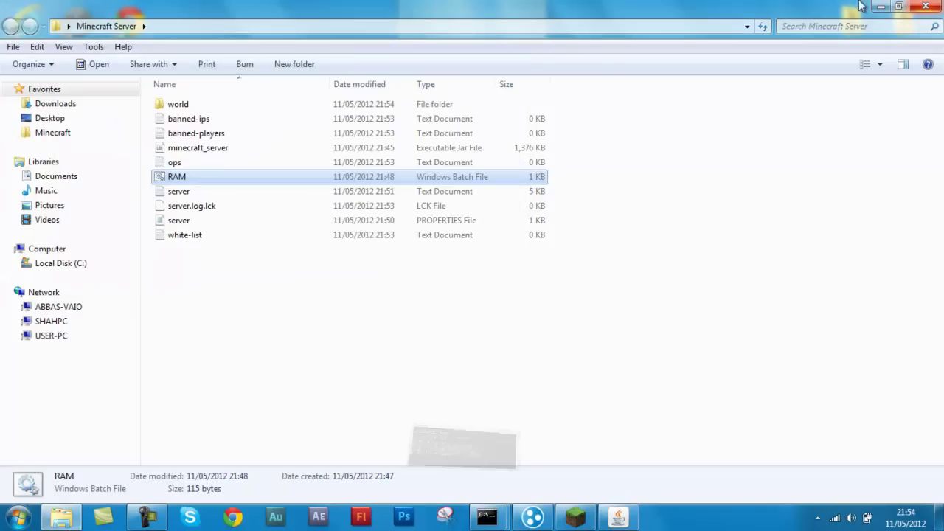
click(881, 7)
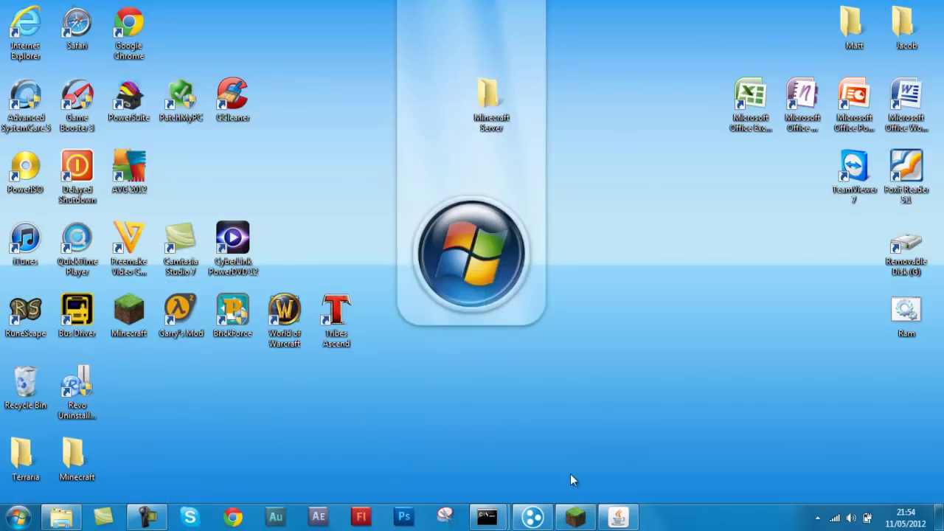
click(616, 518)
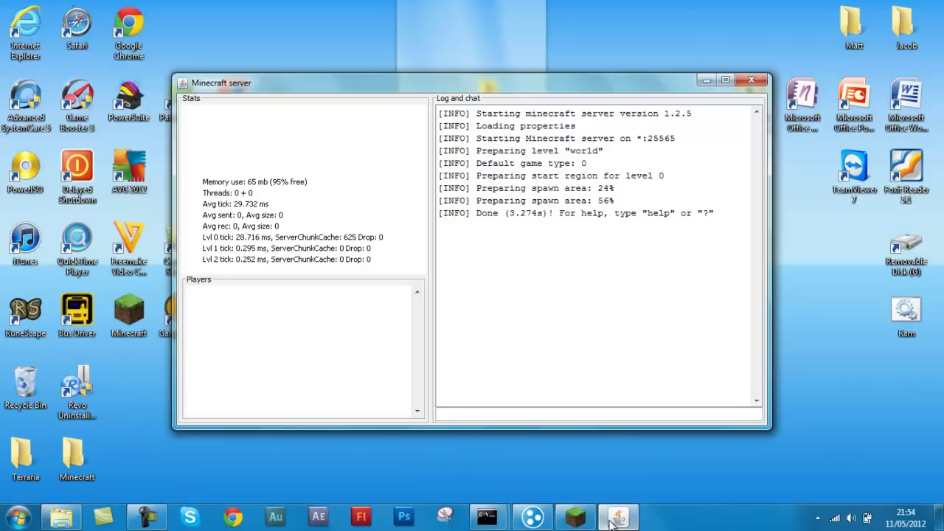
click(612, 519)
In Minecraft, open Multiplayer and start adding a new server entry
click(568, 517)
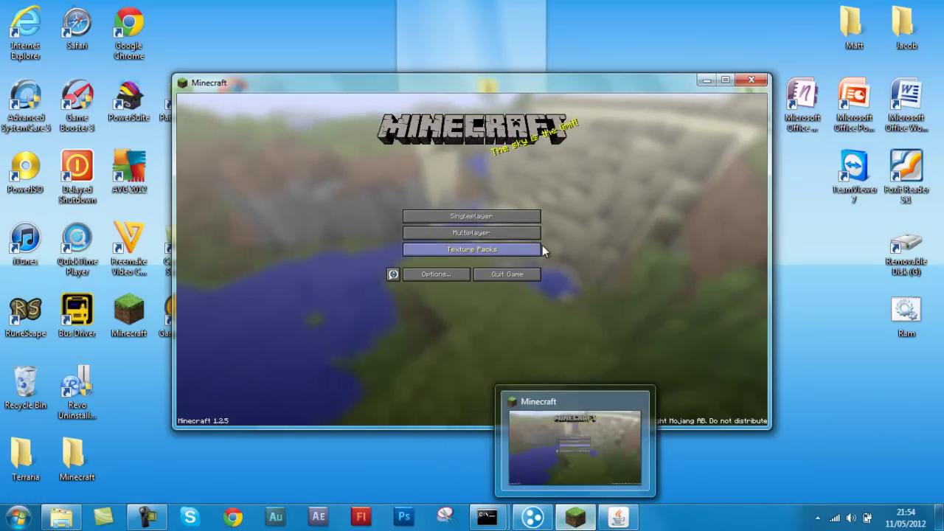
click(510, 231)
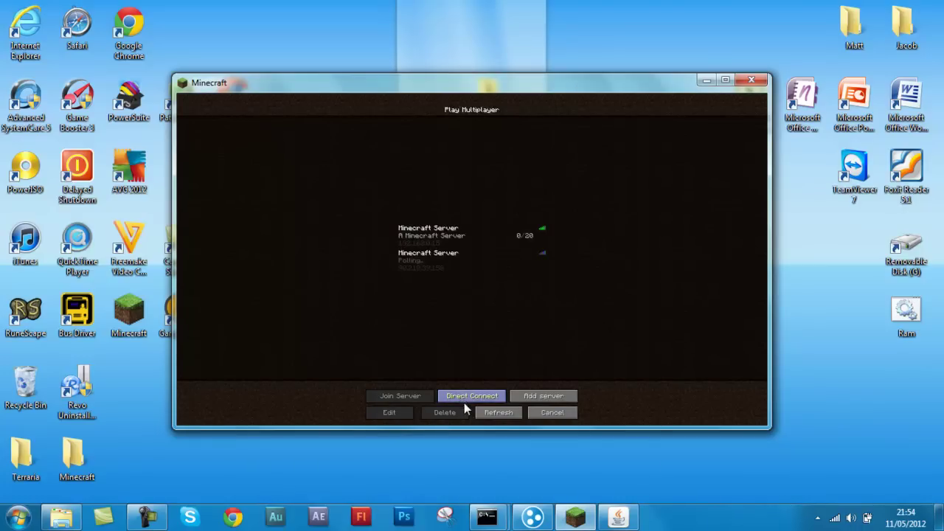
click(552, 398)
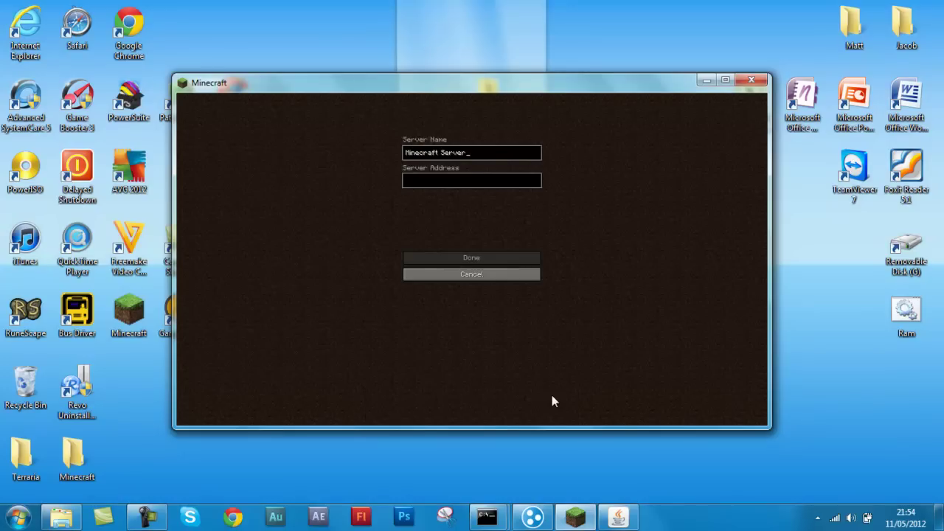
click(435, 182)
Fill the Server Address with the Hamachi network IP, save the entry, and close Minecraft
click(532, 516)
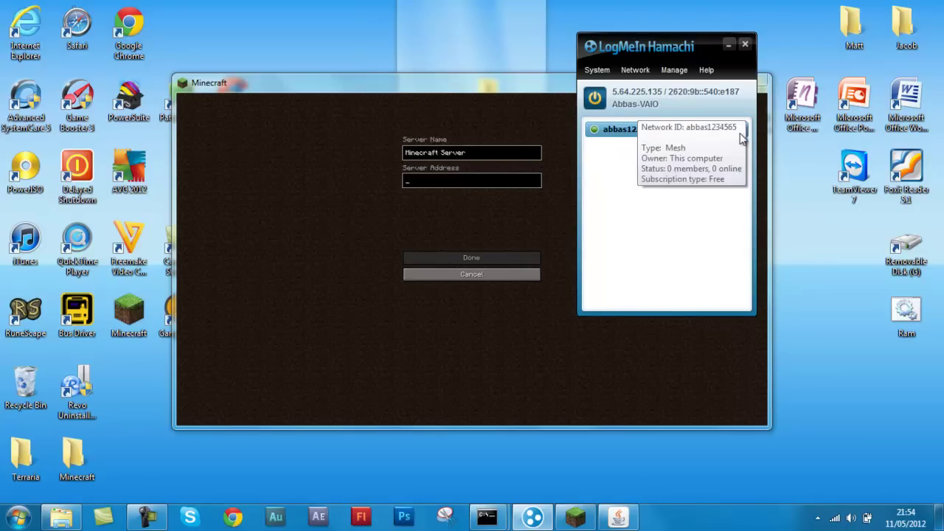
right_click(627, 131)
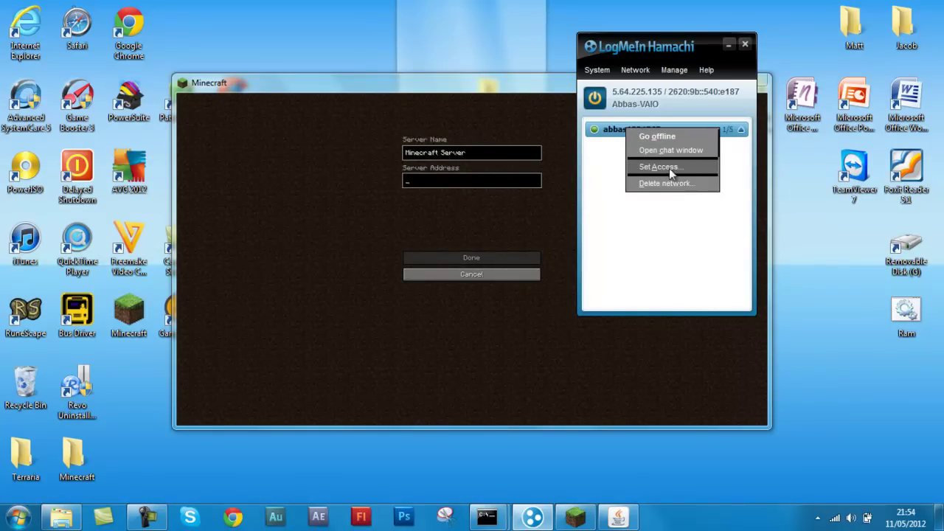
click(616, 168)
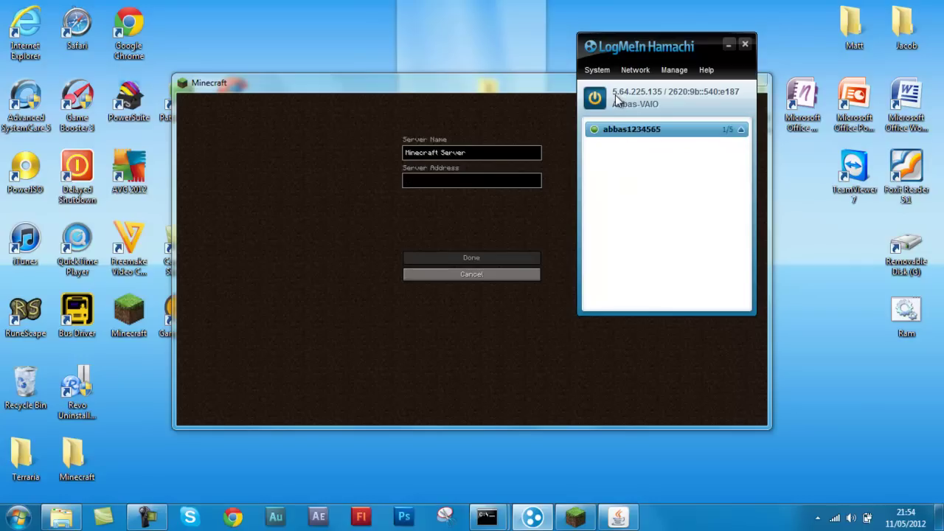
click(439, 179)
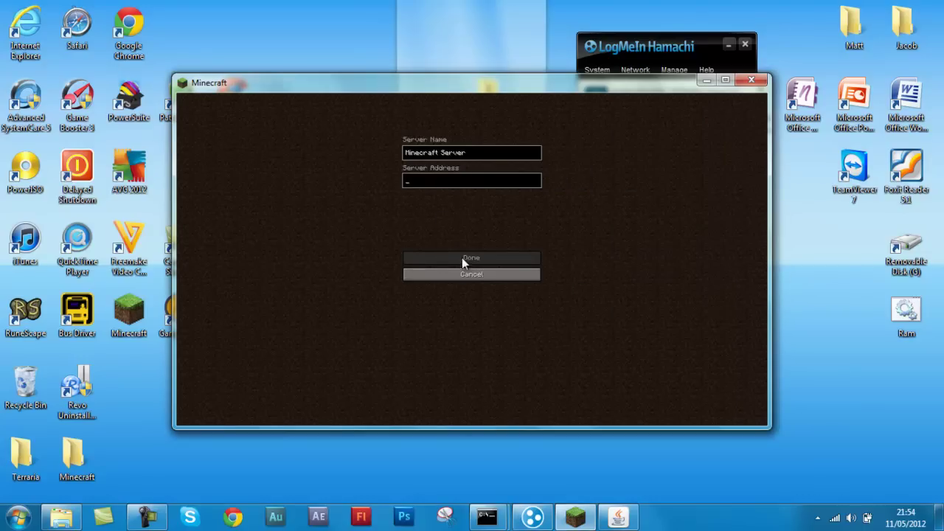
click(461, 258)
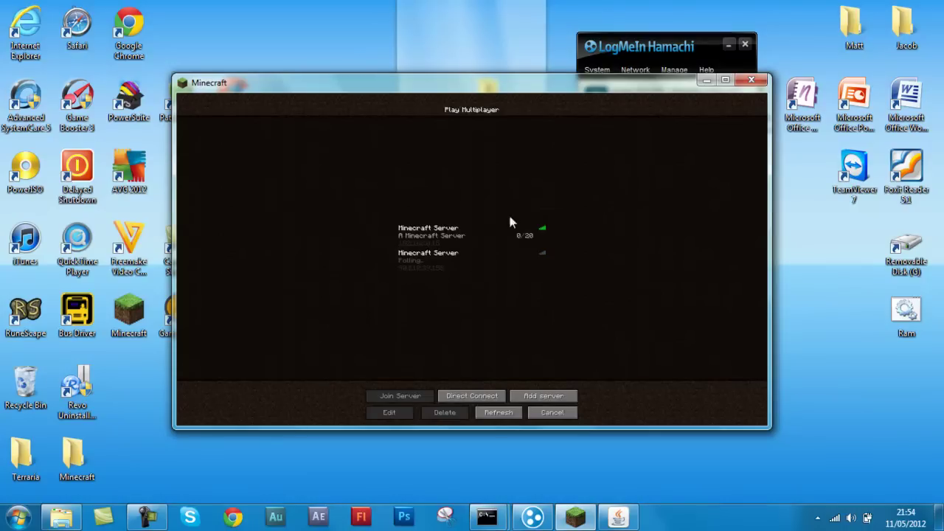
click(751, 79)
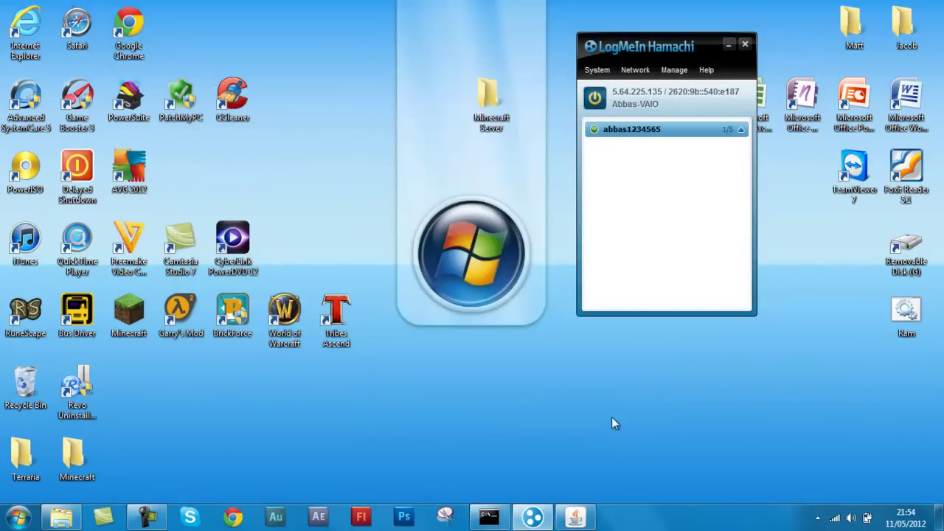
Enter 'stop' in the server console to save chunks, then close the console and Hamachi
click(541, 522)
click(537, 518)
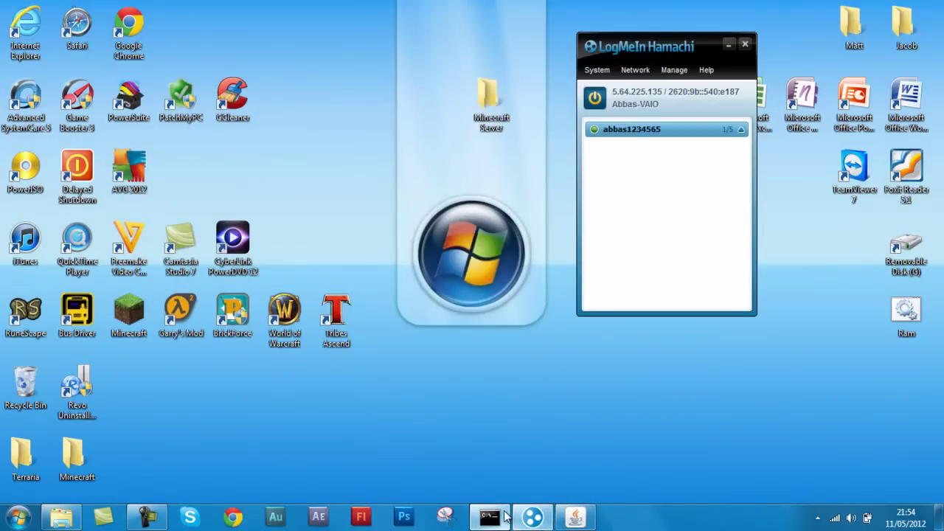
click(504, 516)
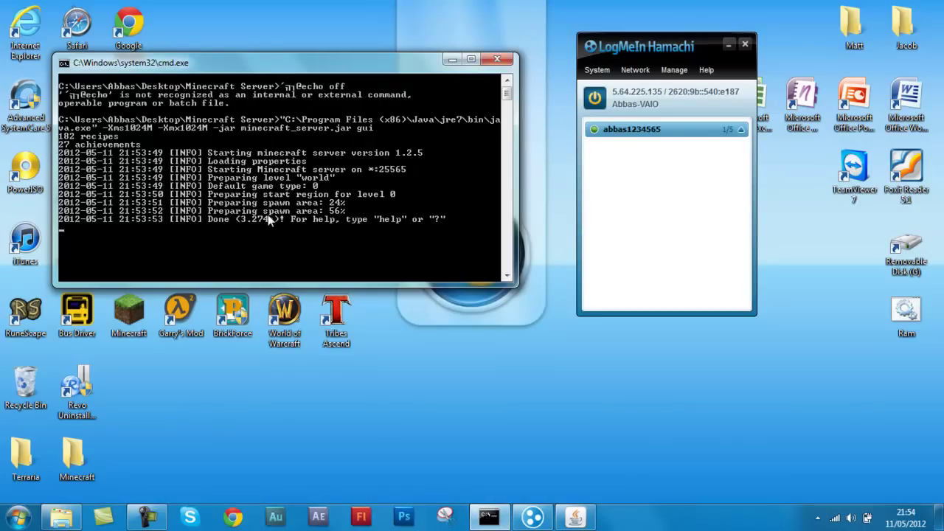
text(stop)
key(Return)
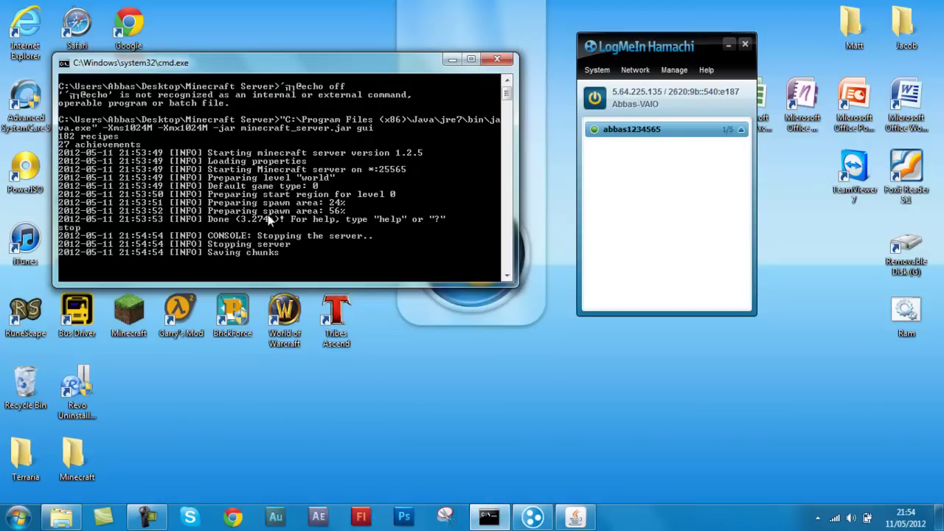
click(498, 58)
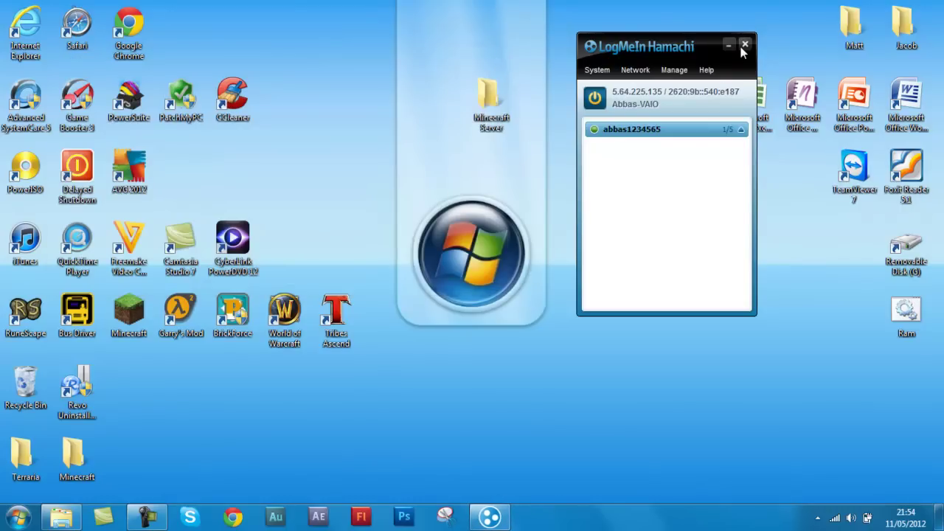
click(744, 46)
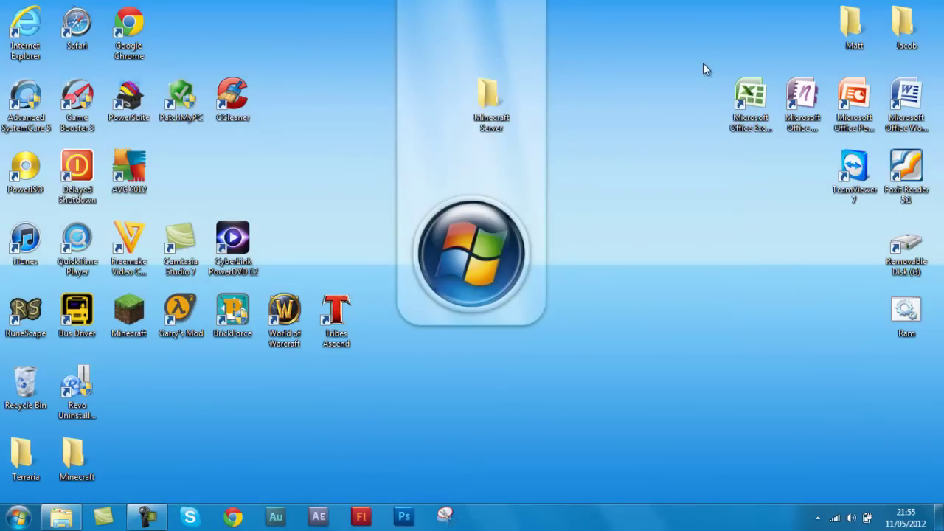